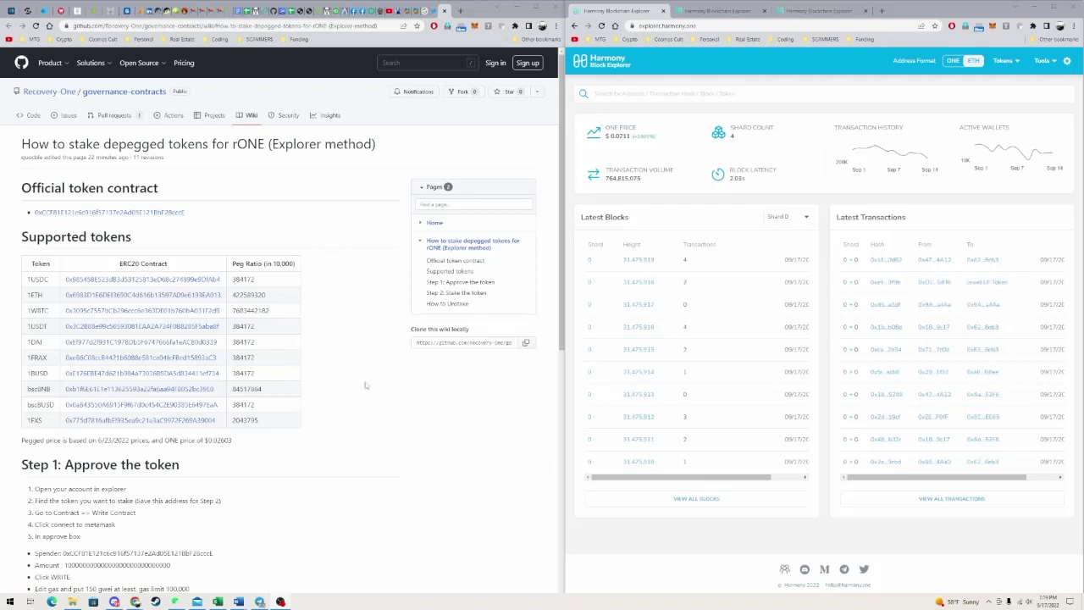
Scroll the wiki to 'Approve the token' and highlight its heading and step 1's explorer link.
scroll(405, 382, down, 3)
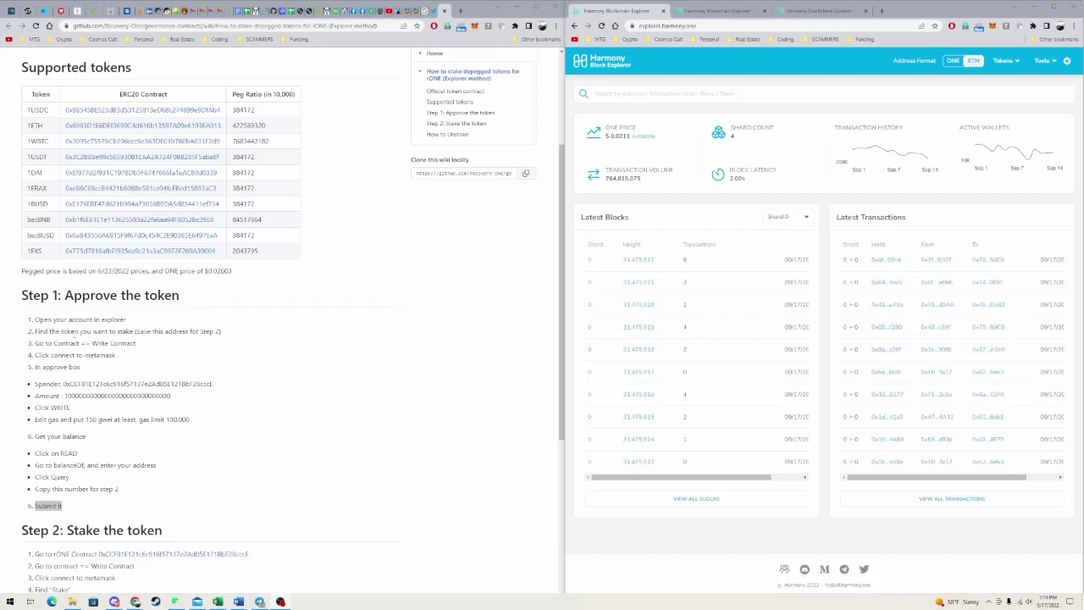
drag(64, 295, 181, 297)
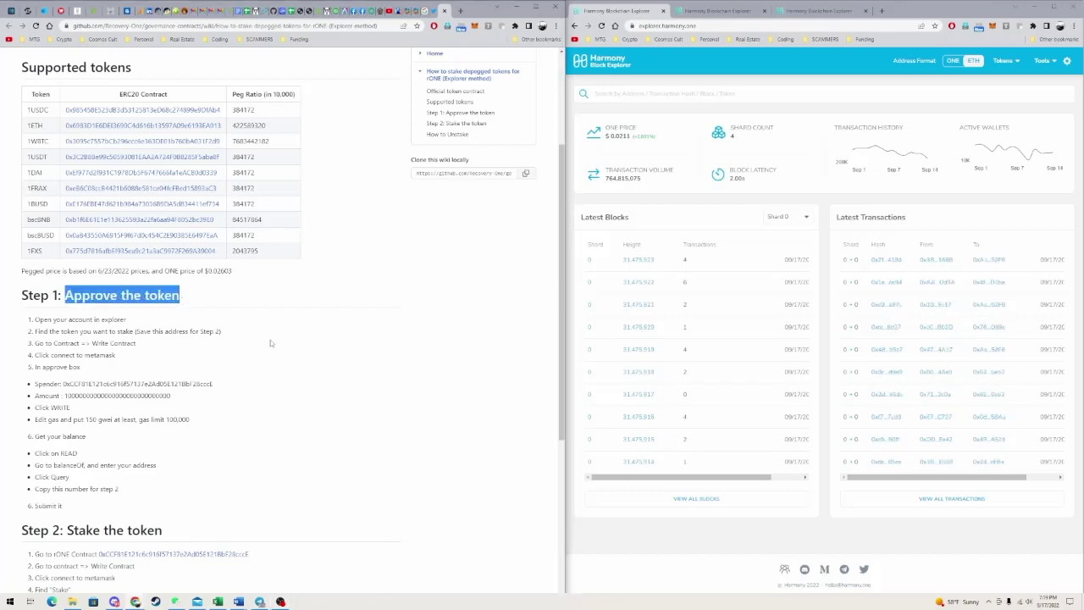
double_click(111, 319)
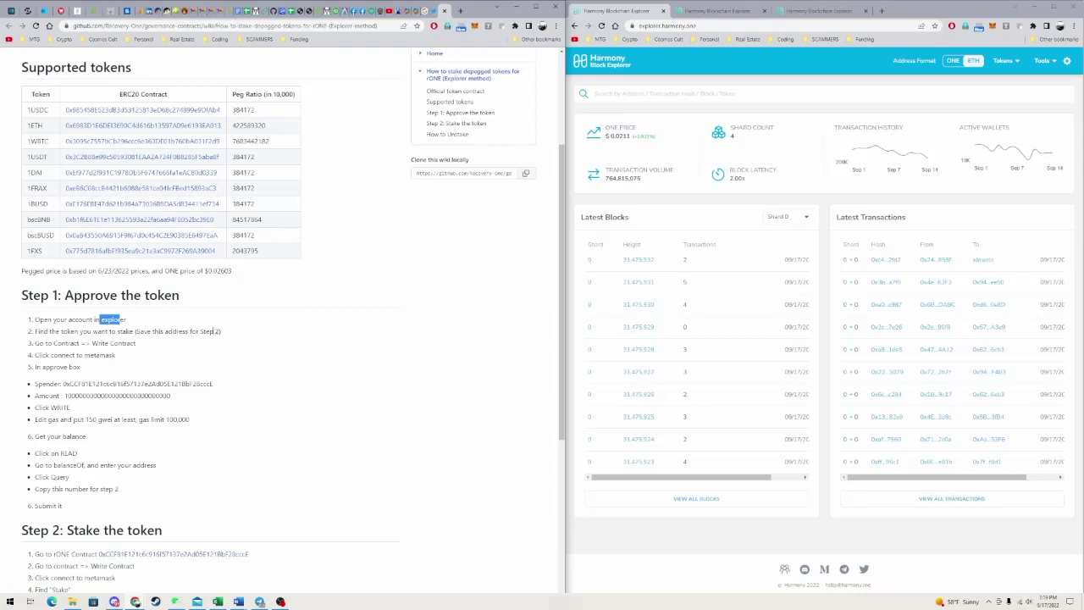
Search the wallet's address in the explorer and open its USD Coin (1USDC) token page.
click(990, 56)
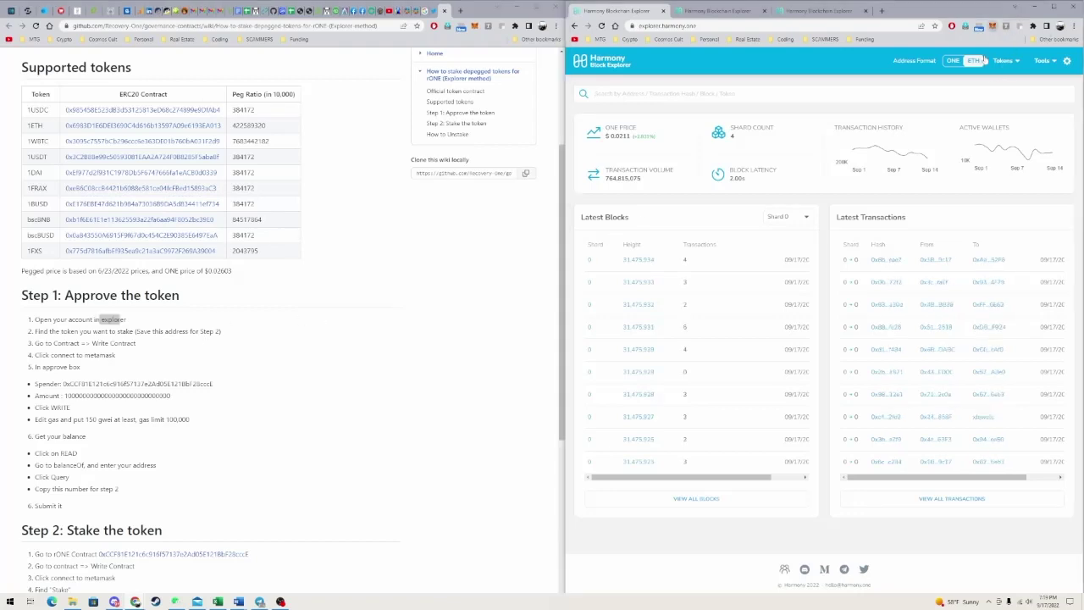
click(993, 26)
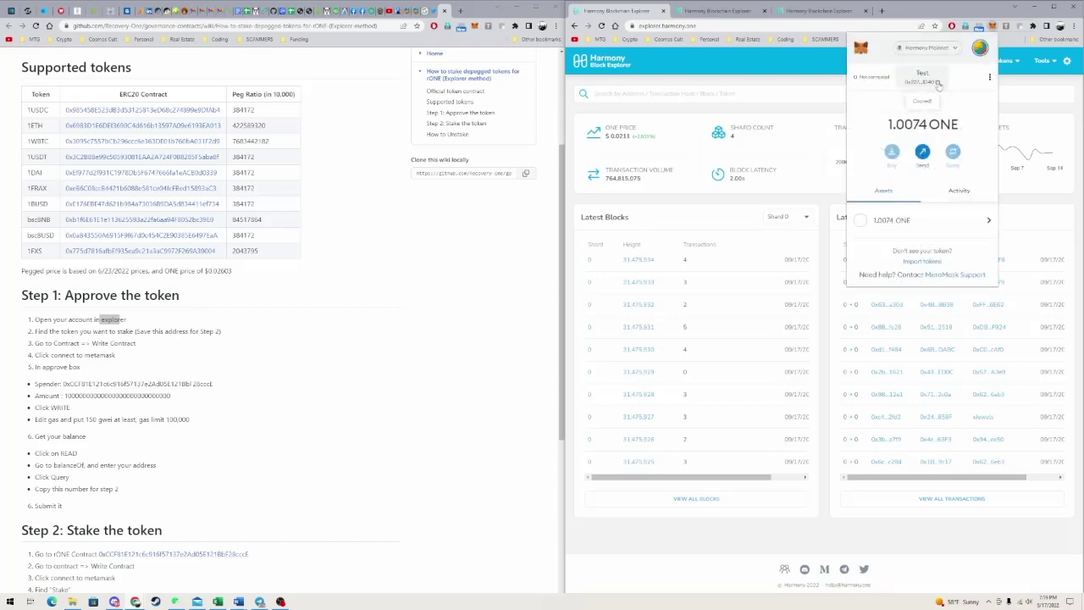
click(725, 94)
key(ctrl+v)
key(Return)
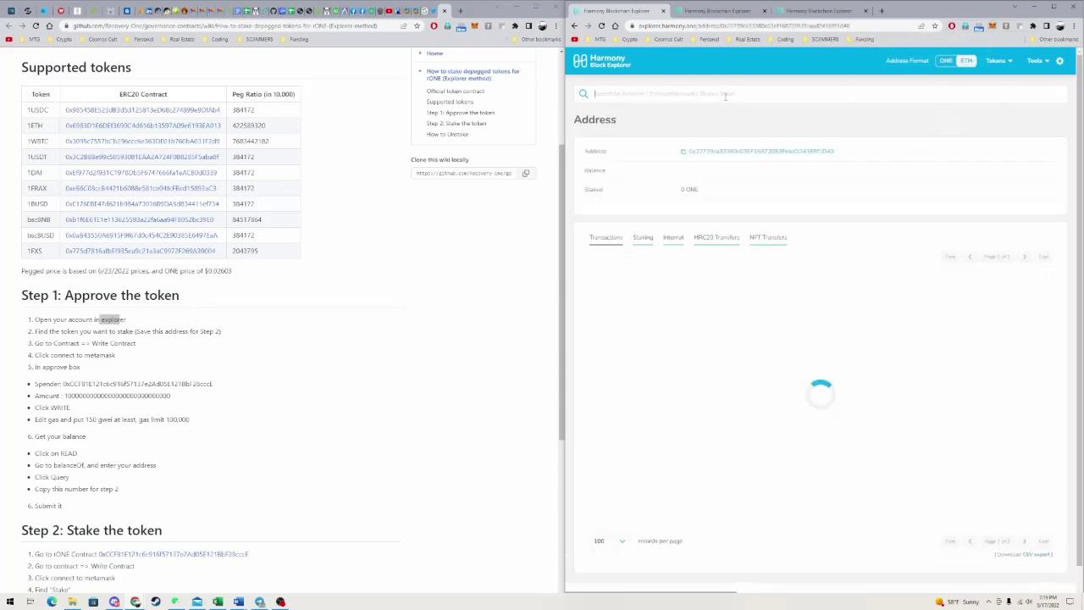
click(696, 227)
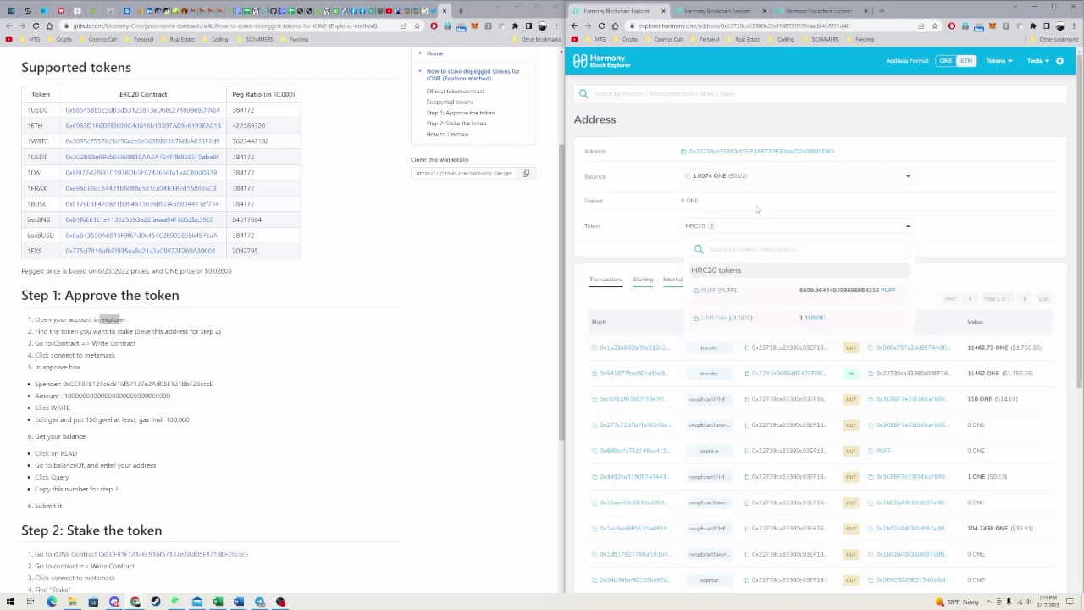
click(813, 319)
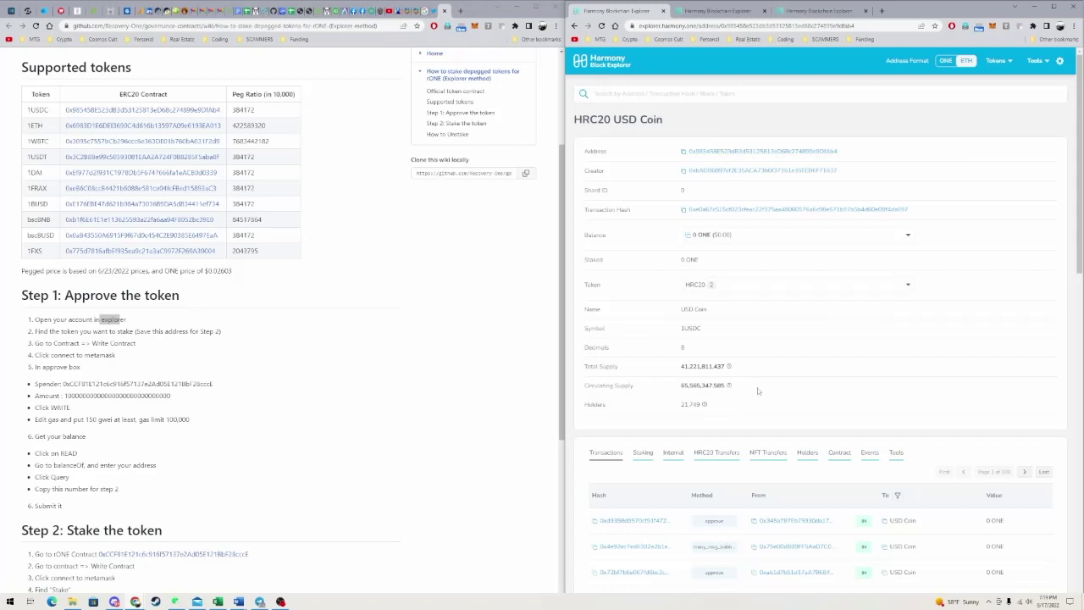
Open the USD Coin contract's Write Contract view and connect the MetaMask Test account.
click(840, 452)
scroll(838, 452, down, 2)
click(700, 356)
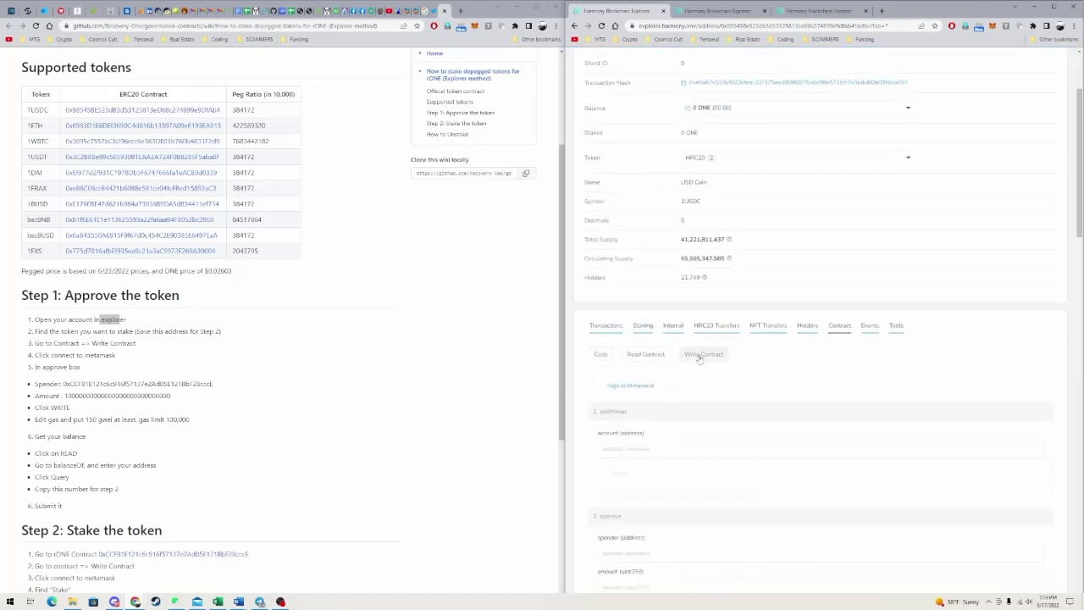
scroll(678, 338, down, 2)
click(634, 258)
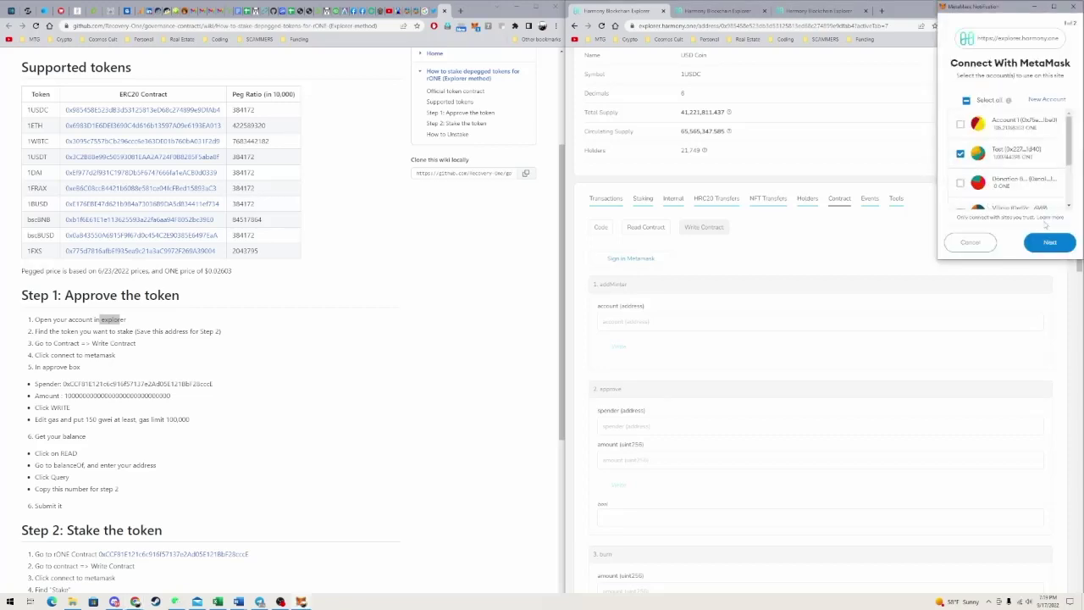
click(1051, 244)
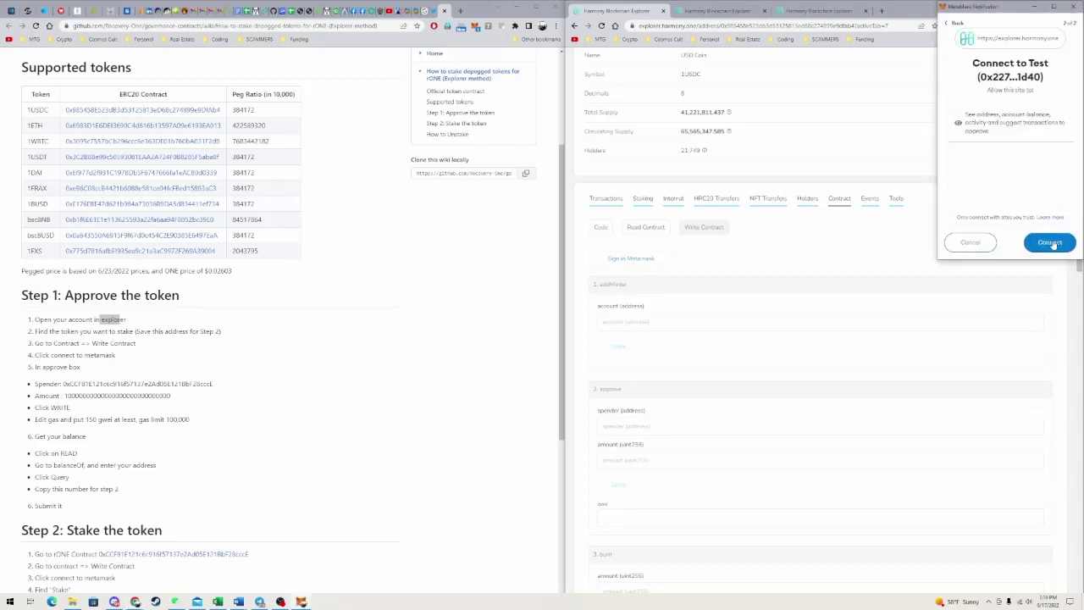
click(1051, 243)
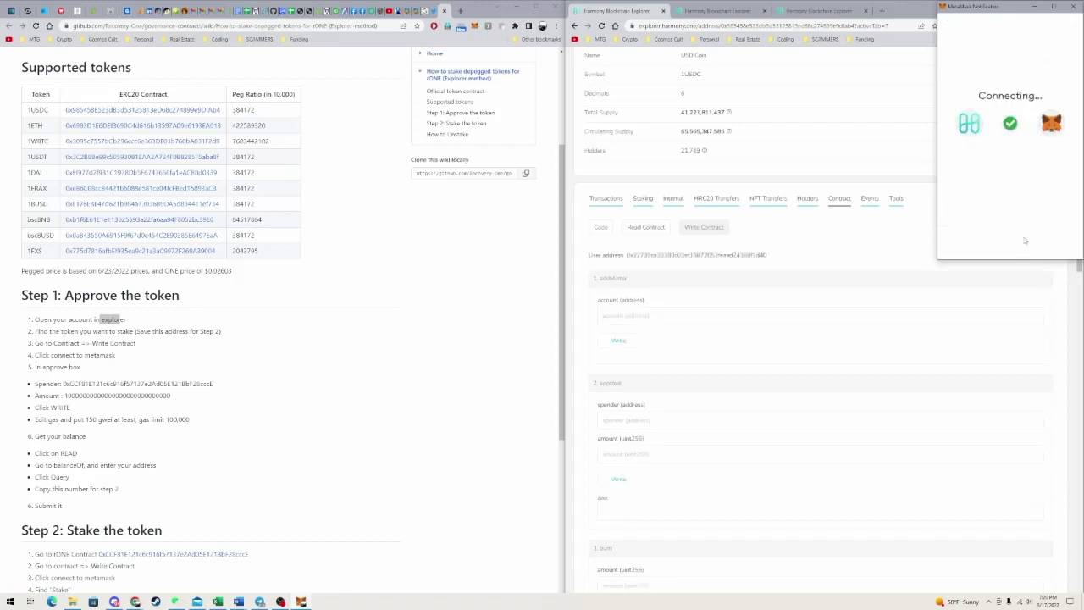
Fill approve with the guide's spender address and long Amount value.
scroll(339, 296, down, 1)
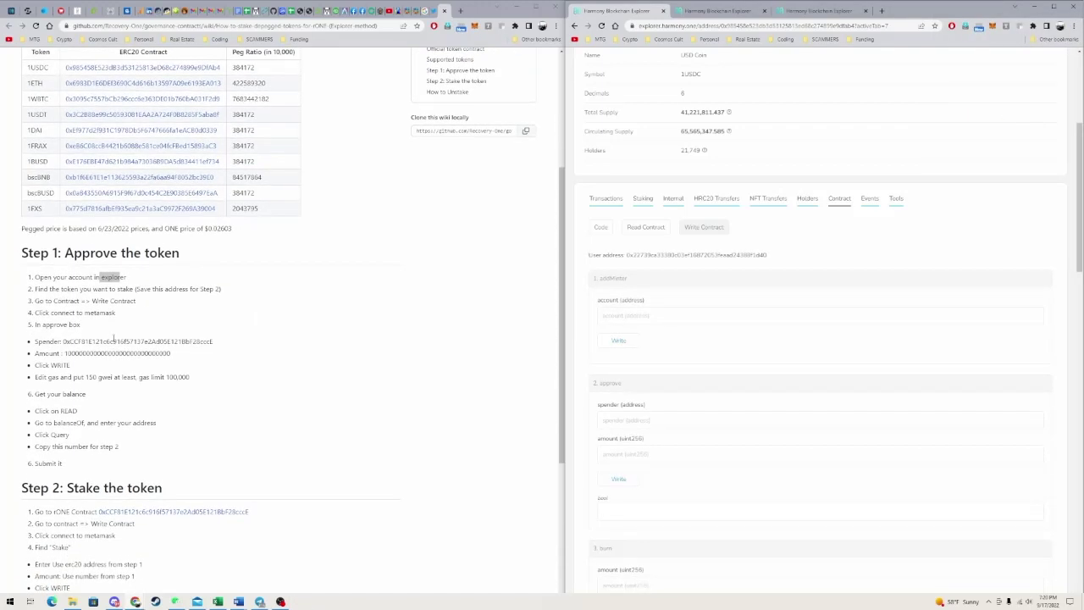
scroll(631, 388, down, 1)
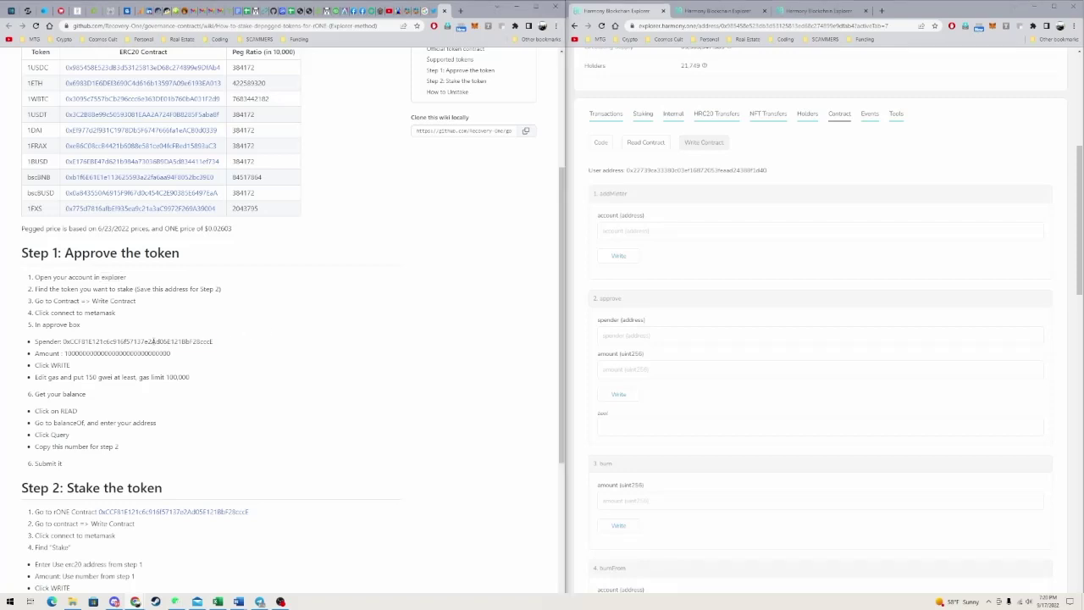
double_click(153, 341)
key(ctrl+c)
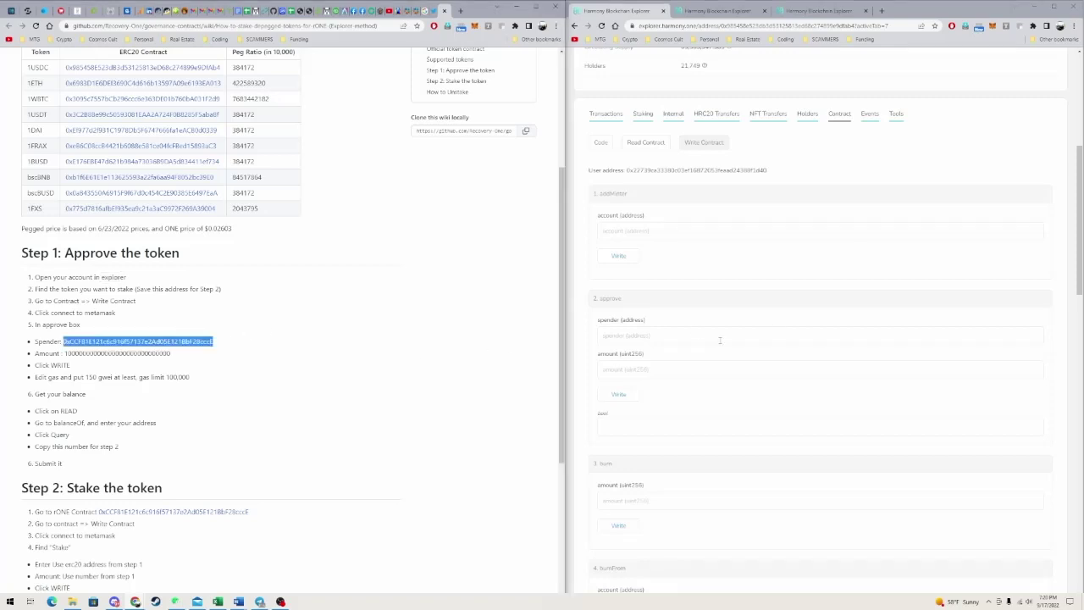
click(694, 339)
key(ctrl+v)
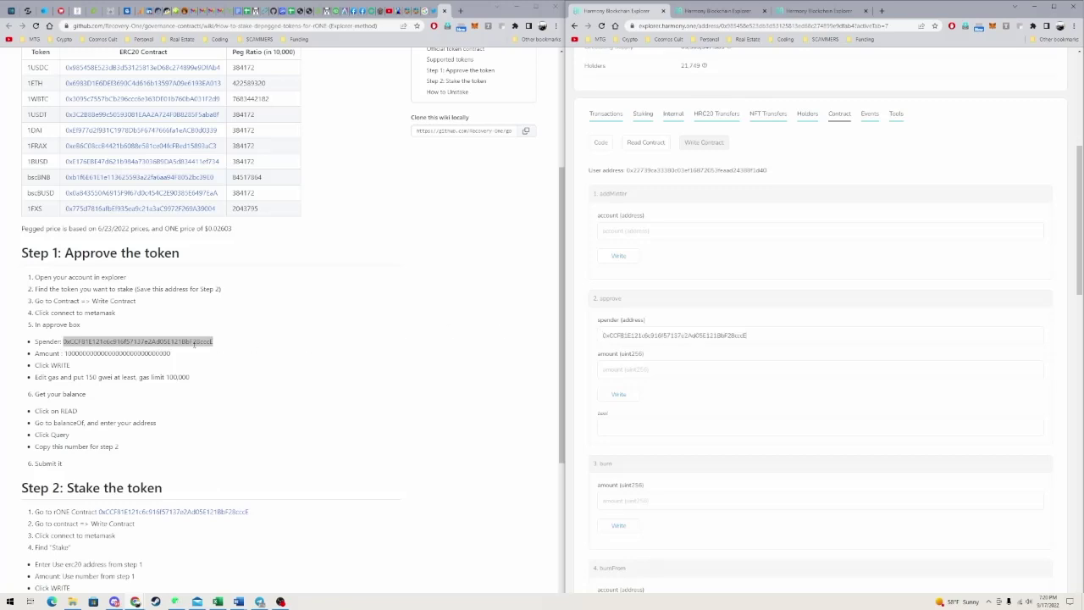
click(147, 364)
drag(65, 353, 170, 354)
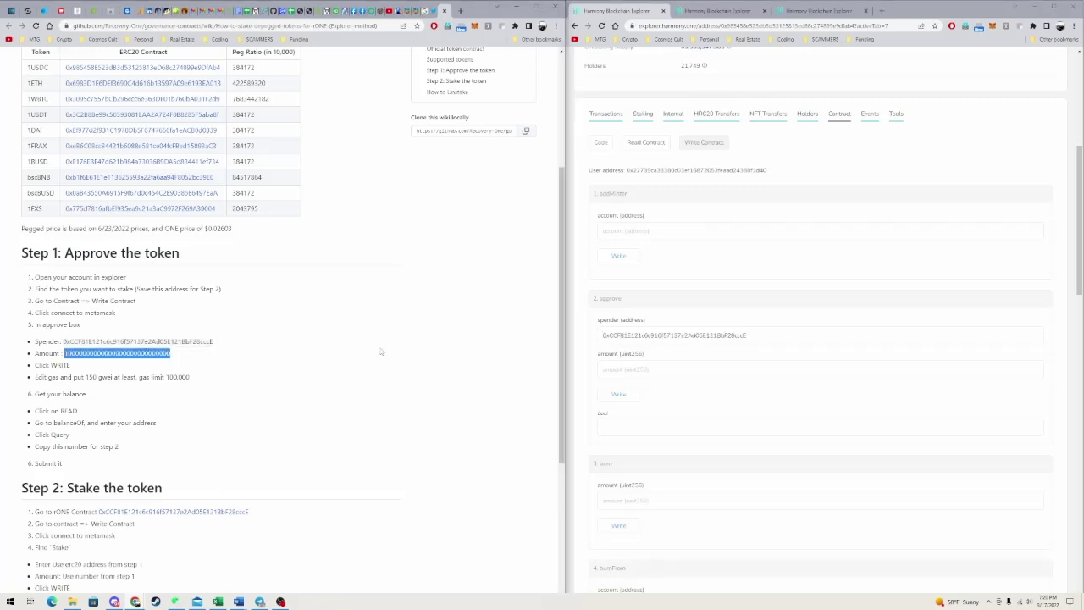
key(ctrl+c)
click(662, 369)
key(ctrl+v)
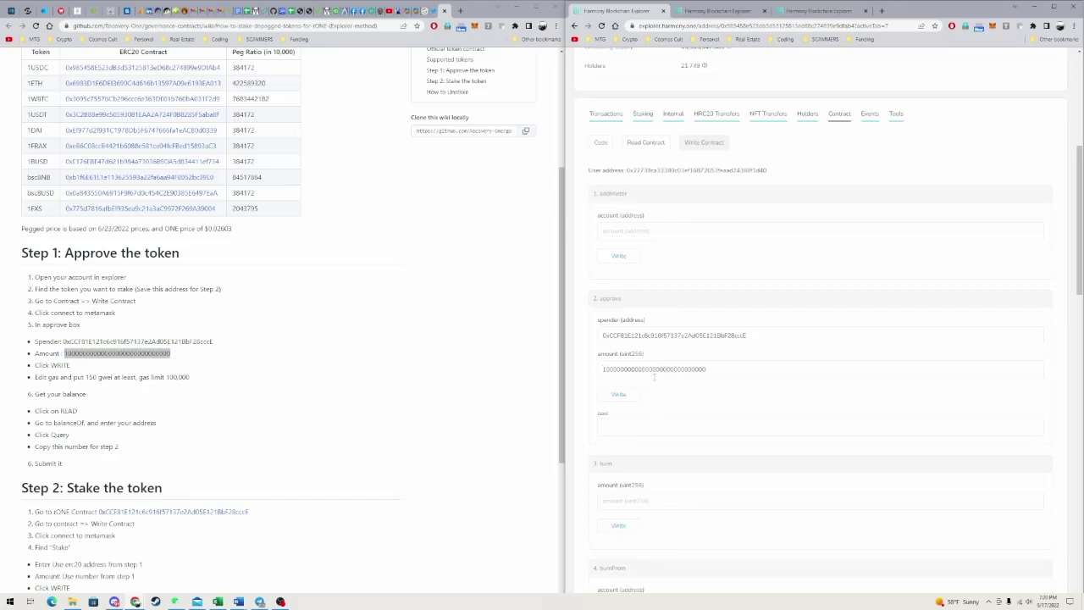
Send the approve call to MetaMask and try entering a 150 gas price in the fee editor.
click(607, 398)
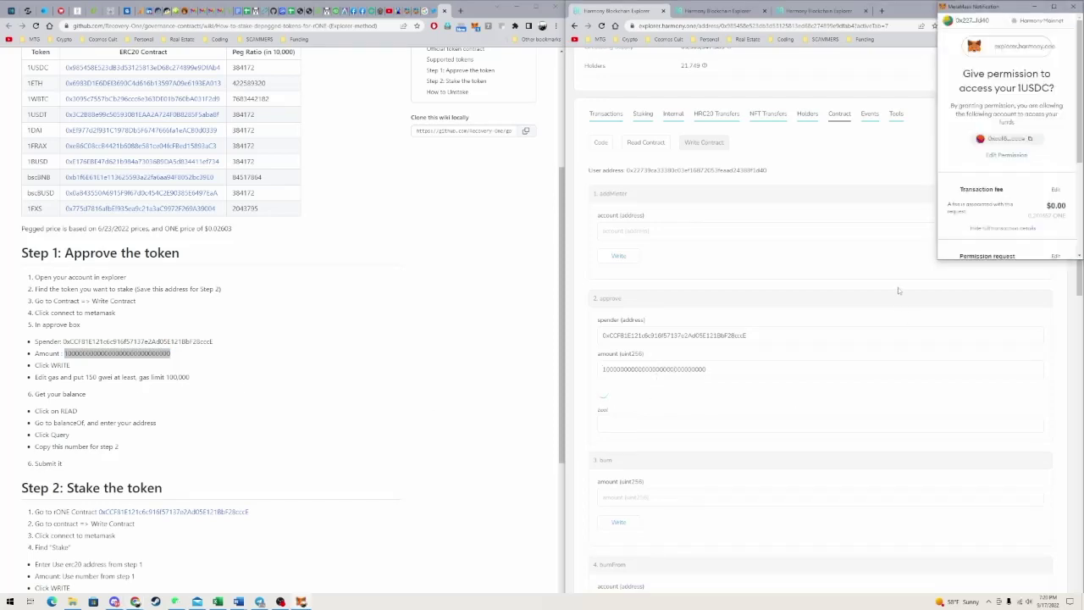
scroll(1019, 220, down, 3)
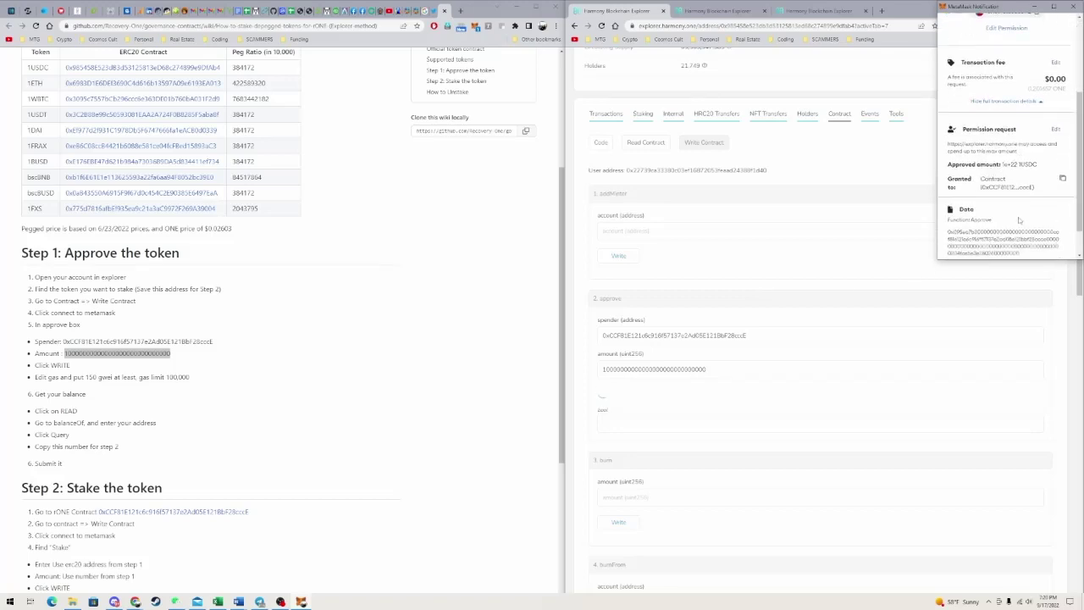
scroll(1061, 140, down, 2)
scroll(1060, 140, down, 2)
scroll(1060, 140, up, 5)
click(1059, 121)
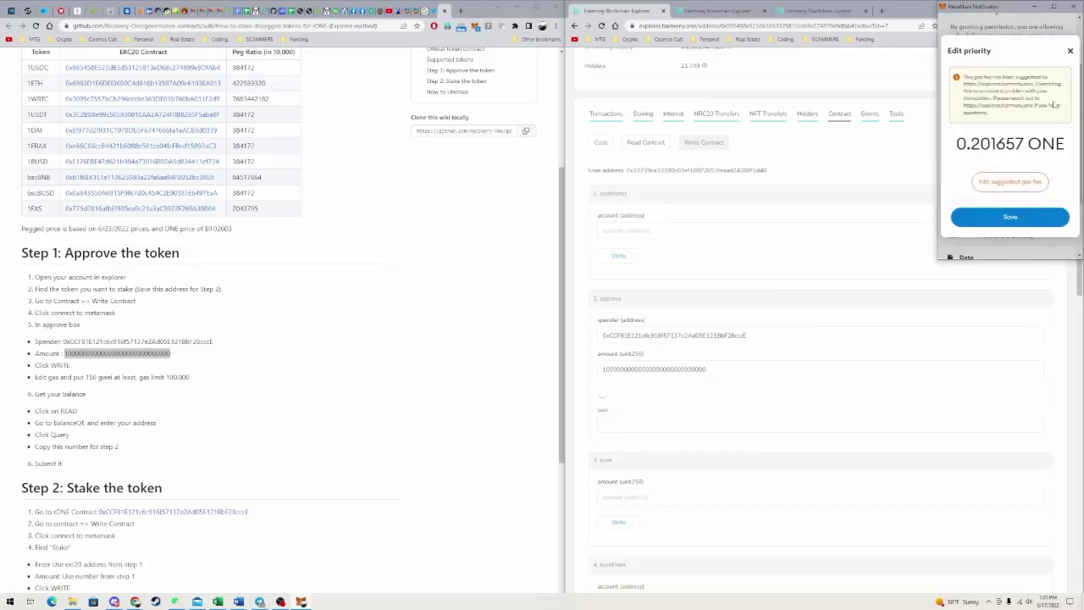
click(1011, 182)
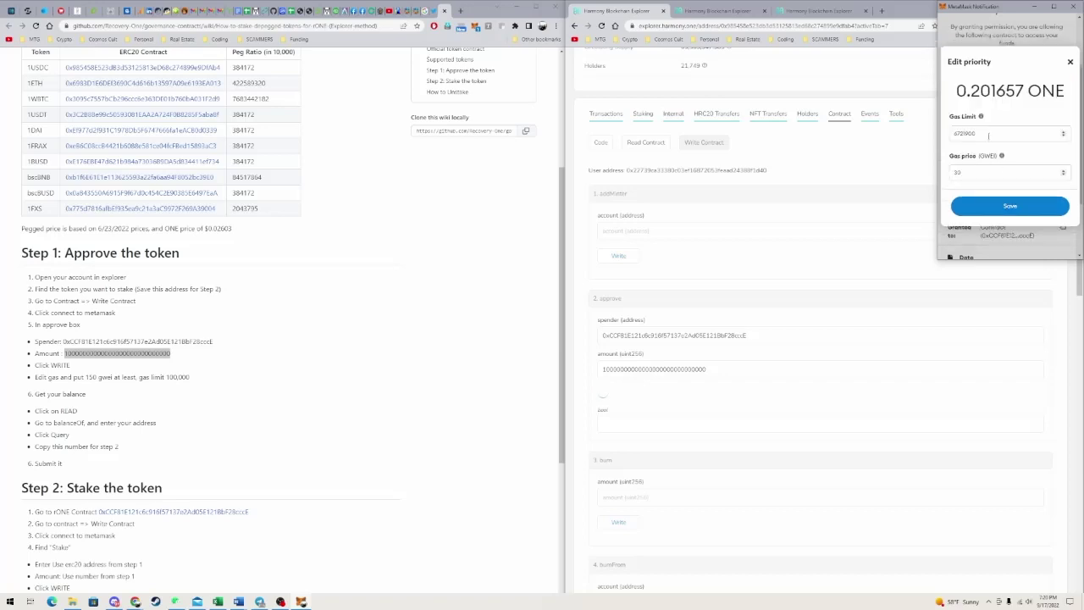
click(969, 172)
key(ctrl+a)
text(150)
click(1070, 49)
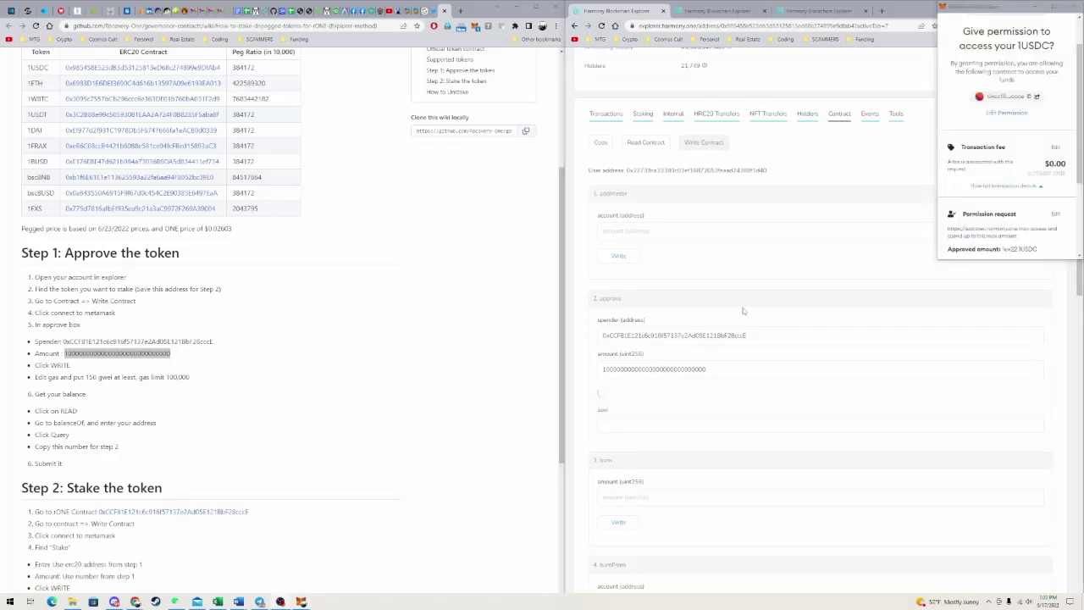
Set the approval's gas price to 150 in the advanced fee editor and save it.
click(1056, 147)
click(1029, 184)
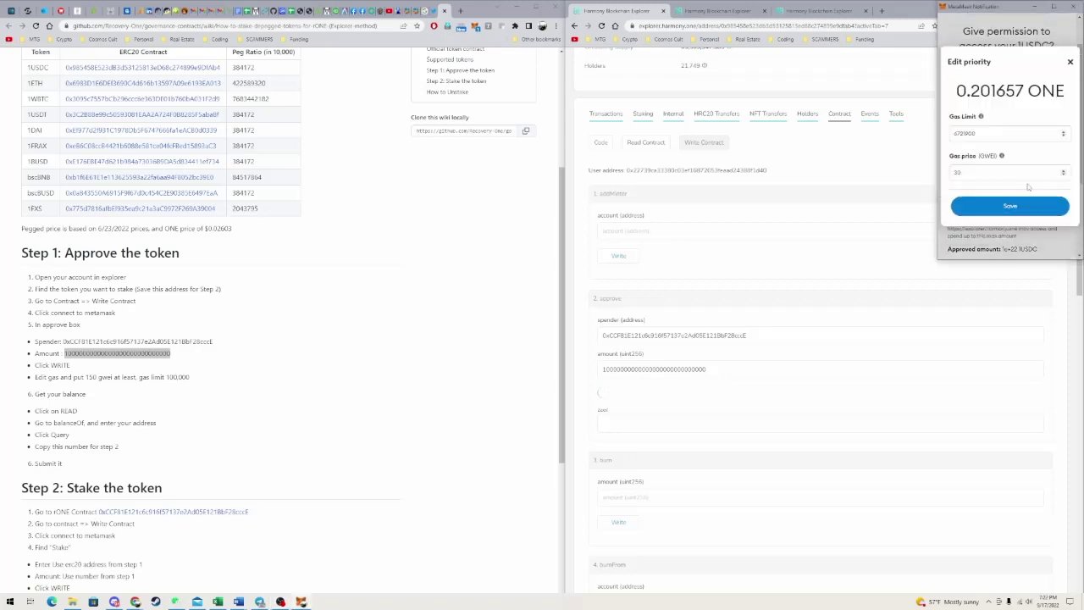
double_click(959, 173)
text(150)
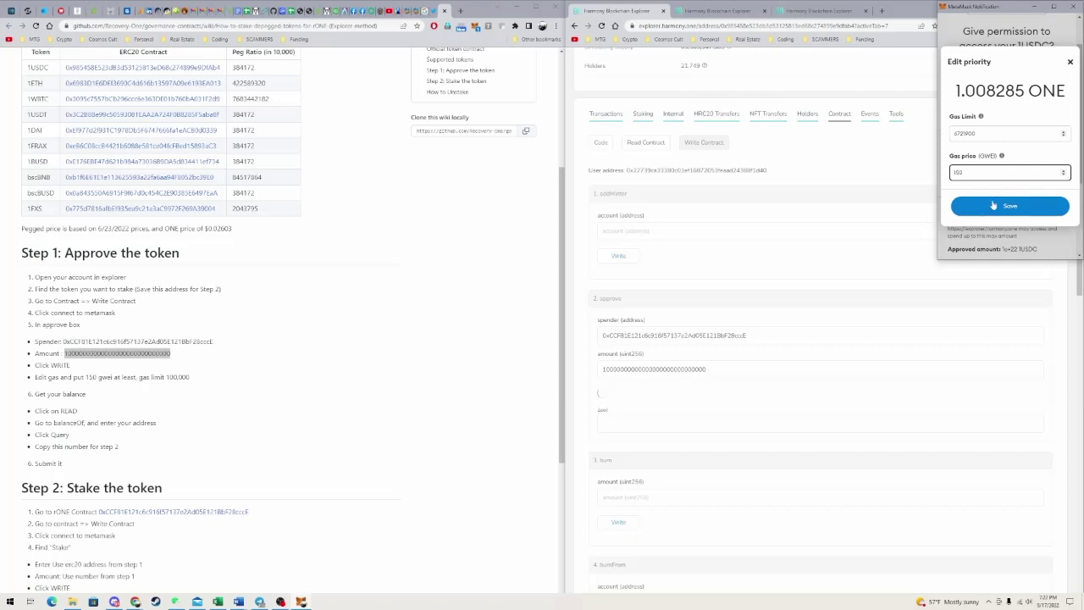
click(1010, 206)
scroll(1025, 229, down, 2)
scroll(1029, 241, down, 2)
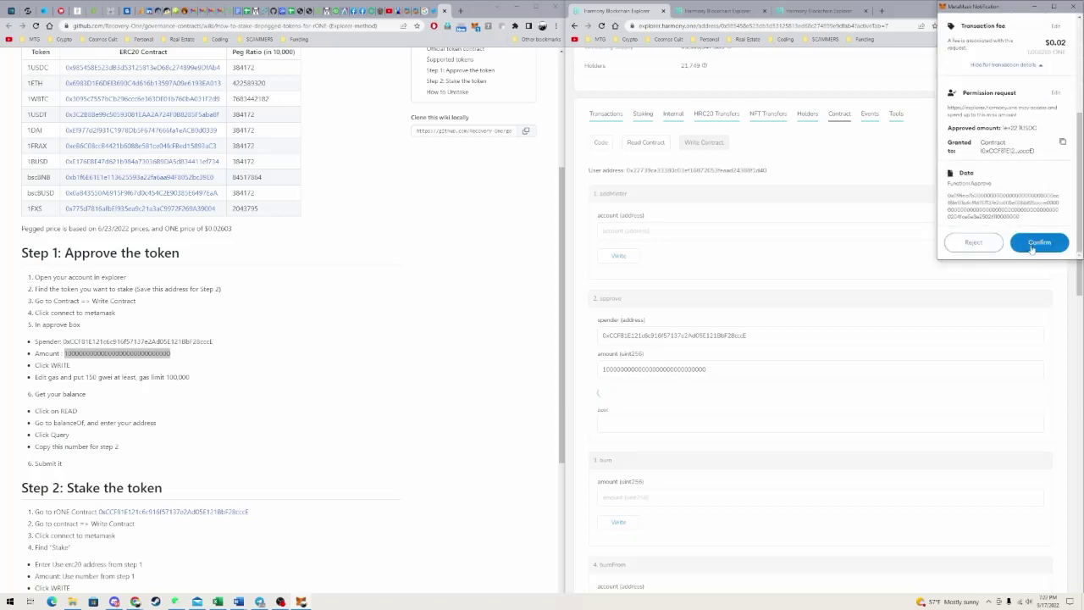
Confirm the 1USDC approval and check the pending Approve Token activity in MetaMask.
click(1031, 244)
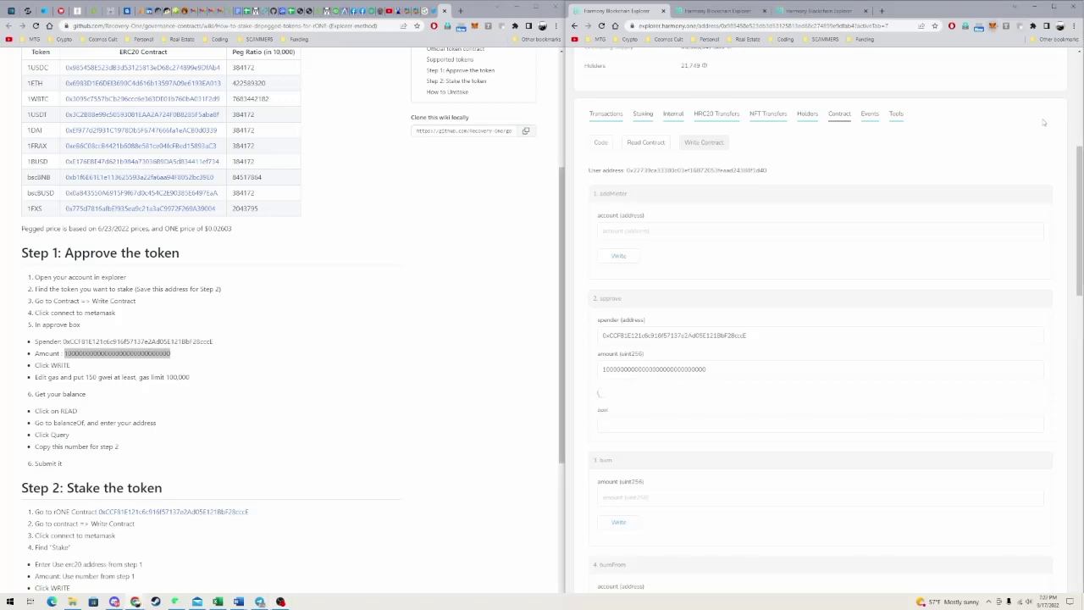
click(992, 26)
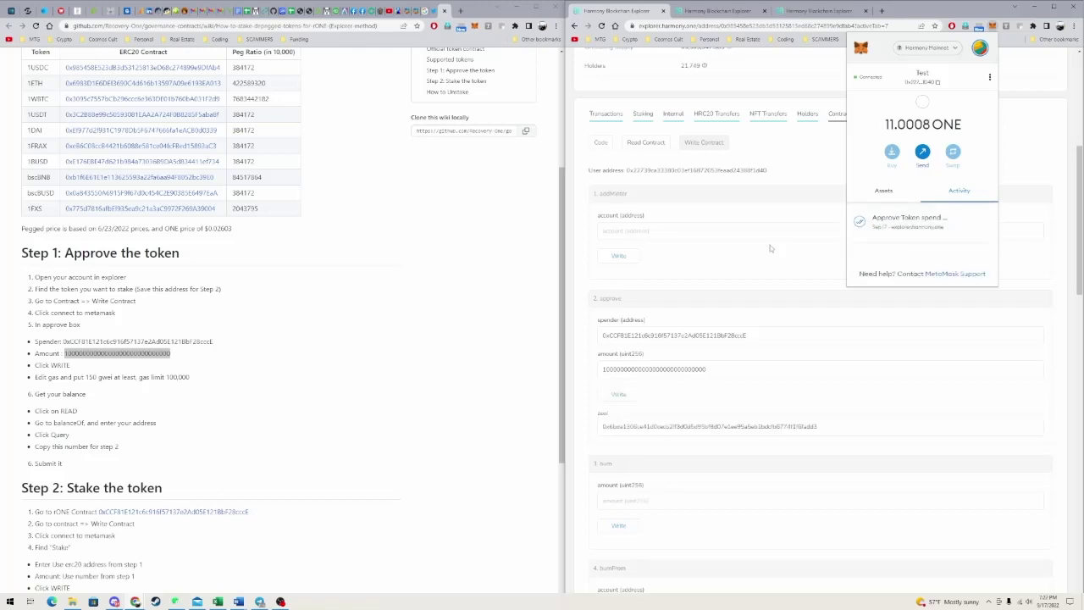
click(746, 269)
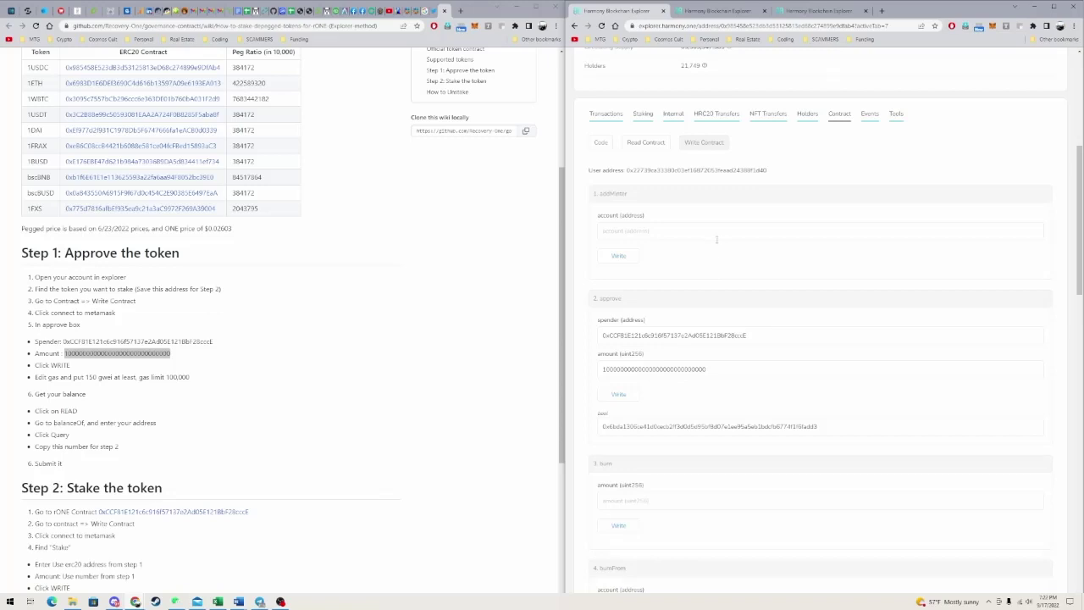
Query USD Coin balanceOf for the wallet address under Read Contract and select the 1000000 result.
scroll(722, 243, up, 1)
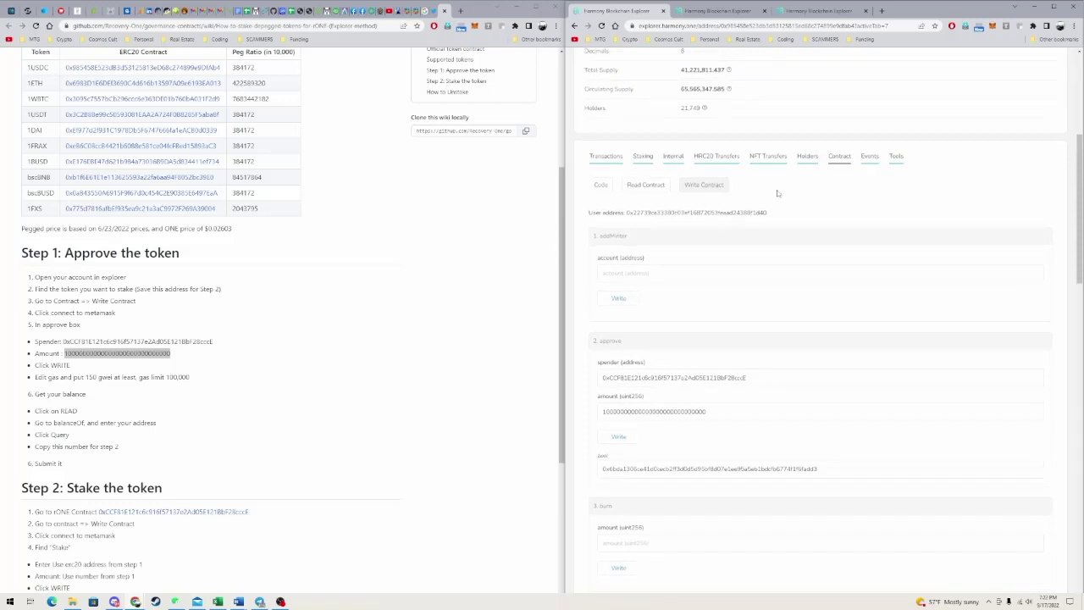
click(643, 186)
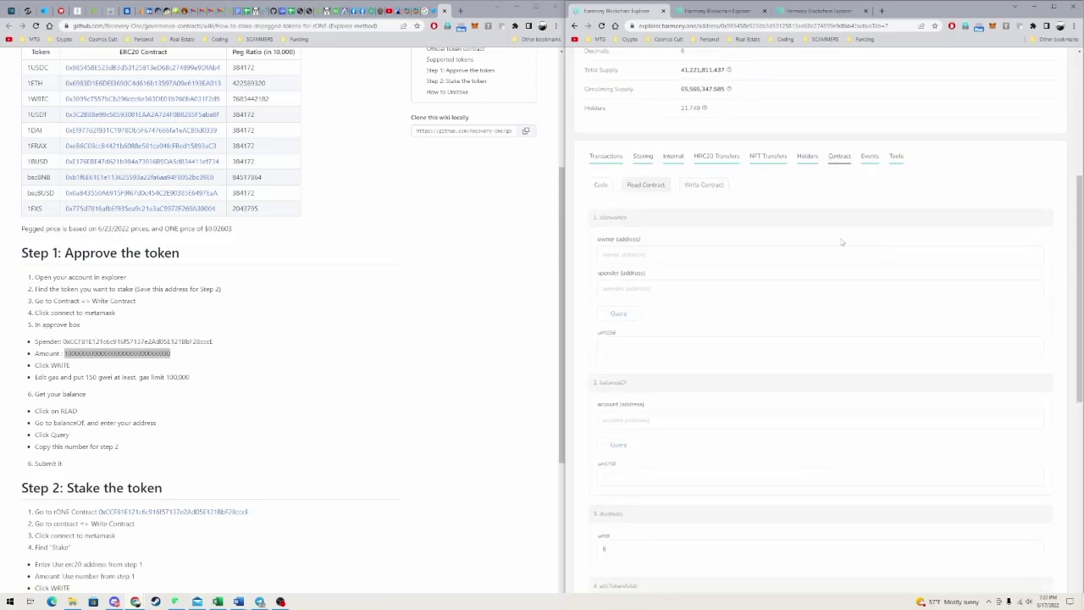
scroll(842, 242, down, 2)
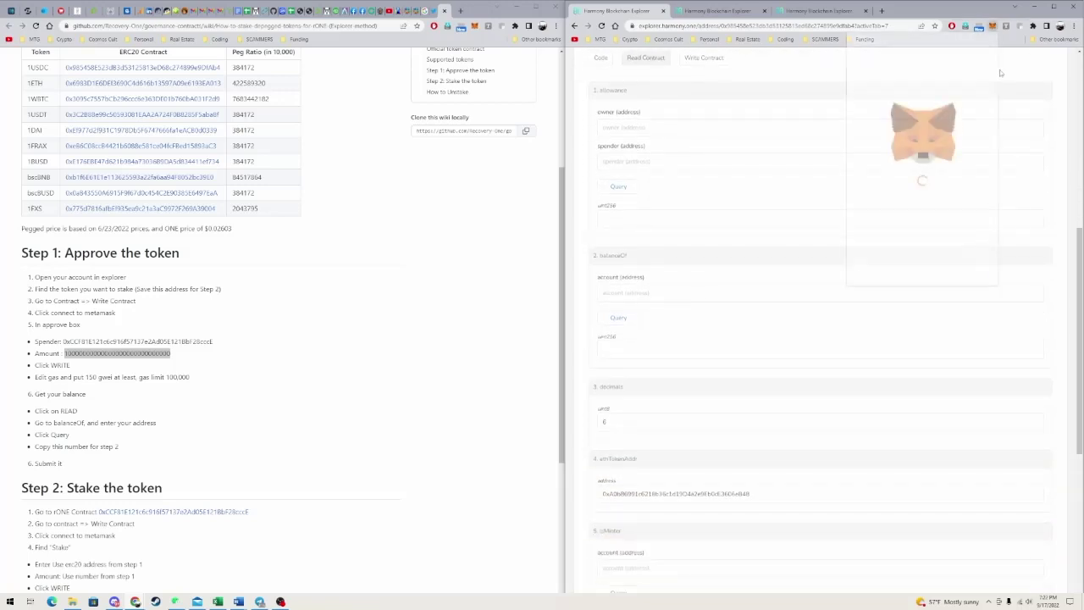
click(638, 292)
key(ctrl+v)
click(620, 319)
double_click(623, 349)
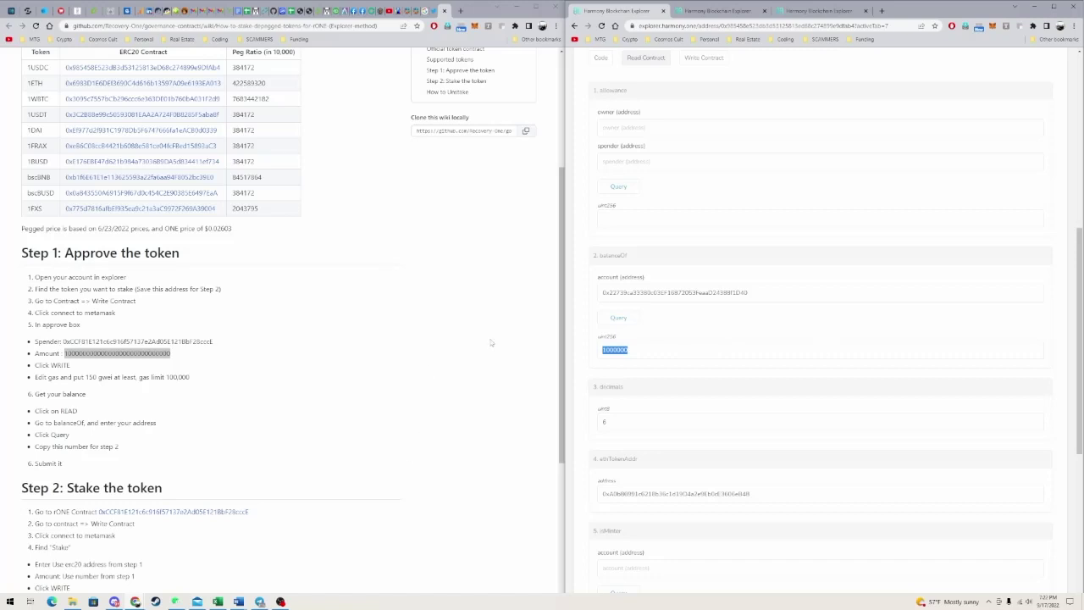
scroll(393, 344, down, 3)
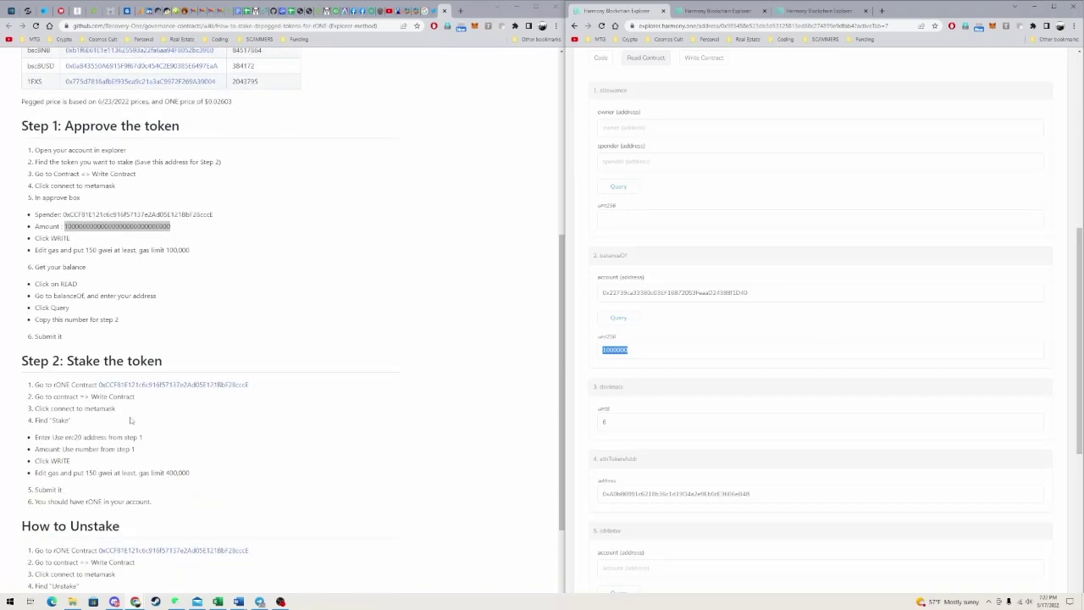
scroll(381, 415, down, 3)
scroll(733, 404, down, 8)
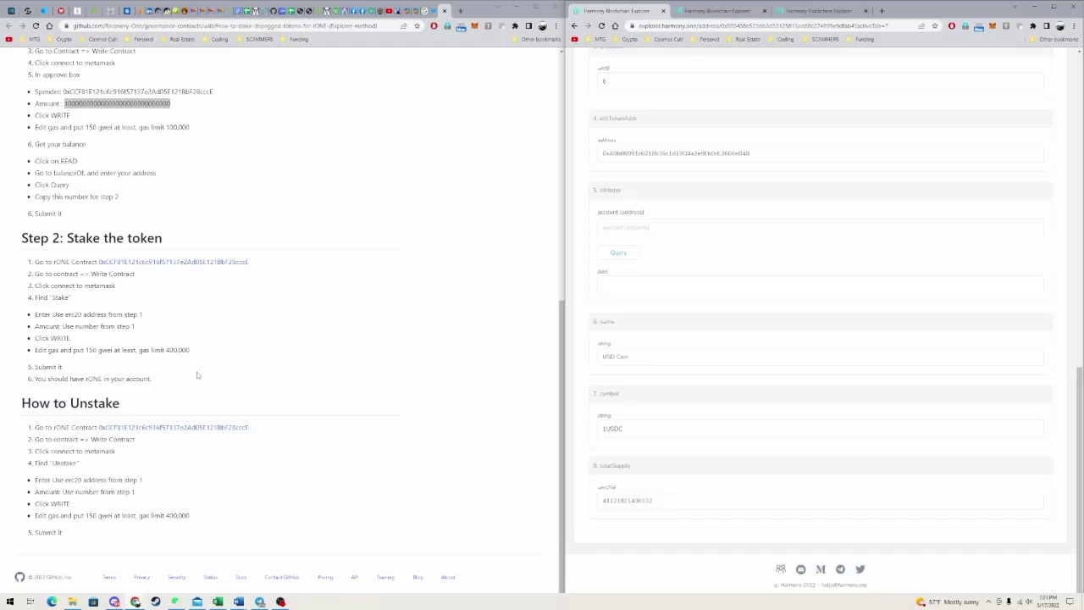
scroll(254, 348, up, 1)
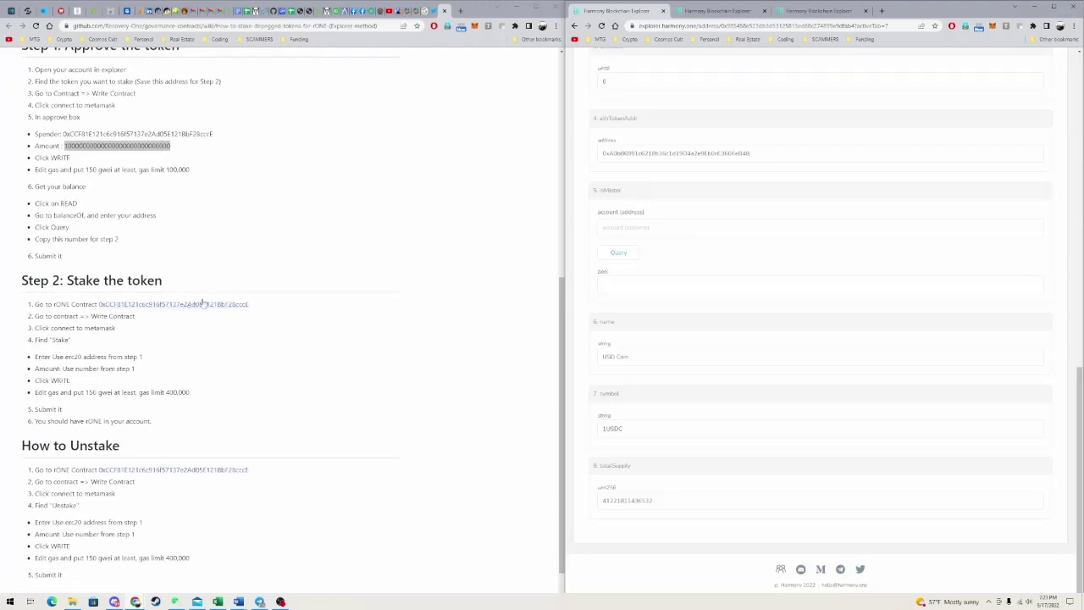
Copy the USD Coin contract address into the rONE stake erc20 field.
click(704, 11)
click(826, 11)
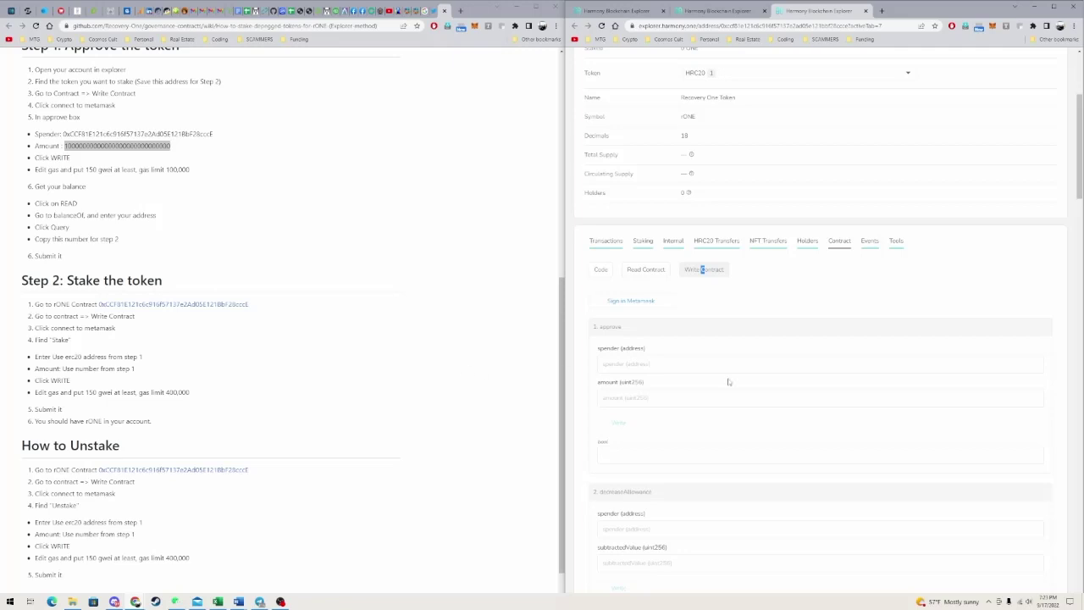
scroll(729, 382, down, 1)
scroll(728, 382, down, 1)
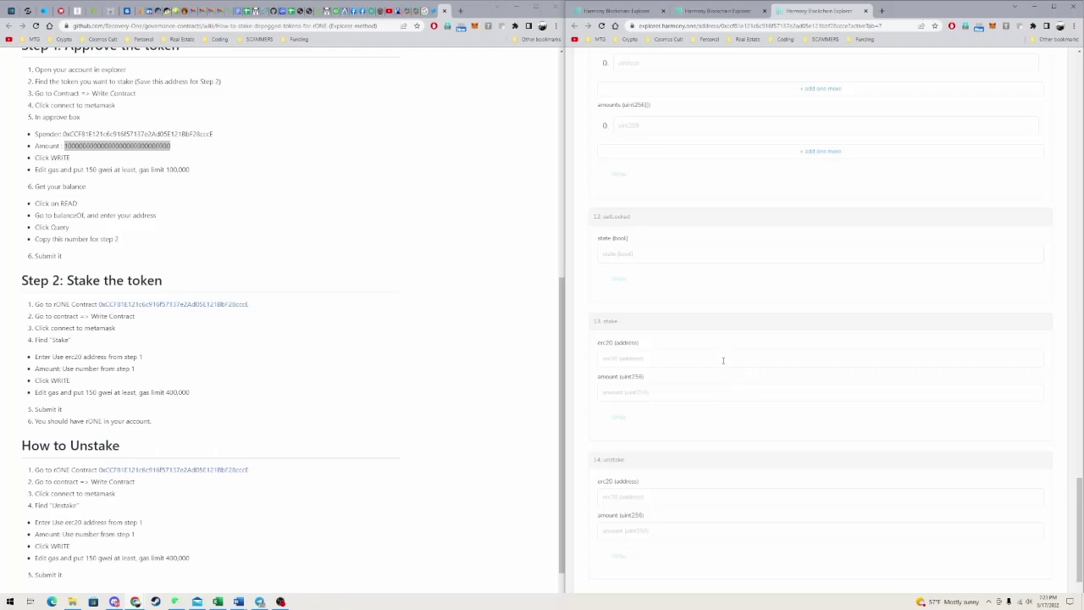
click(725, 11)
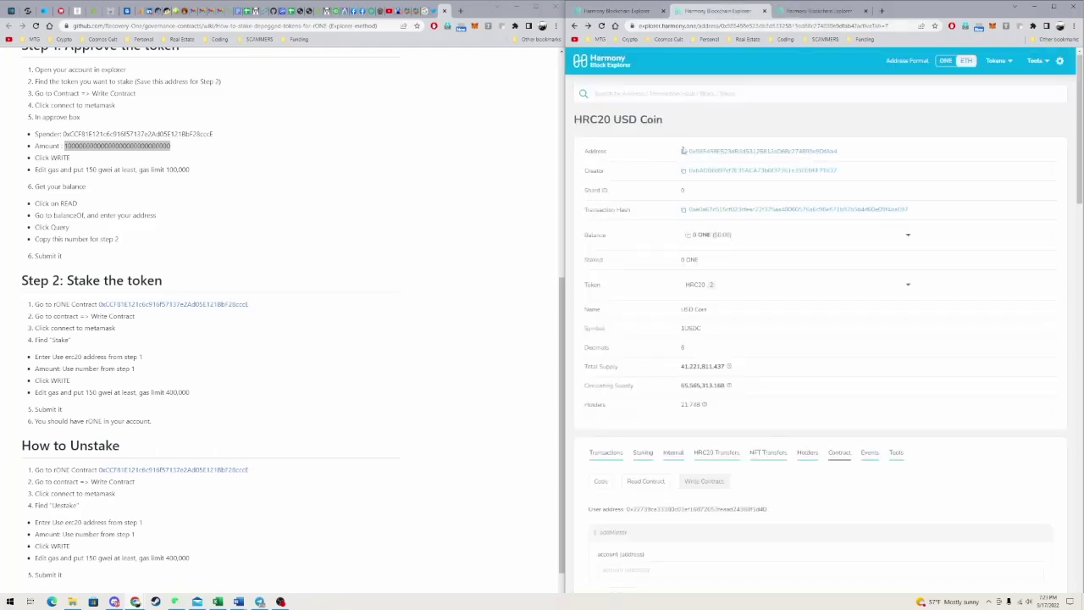
click(683, 152)
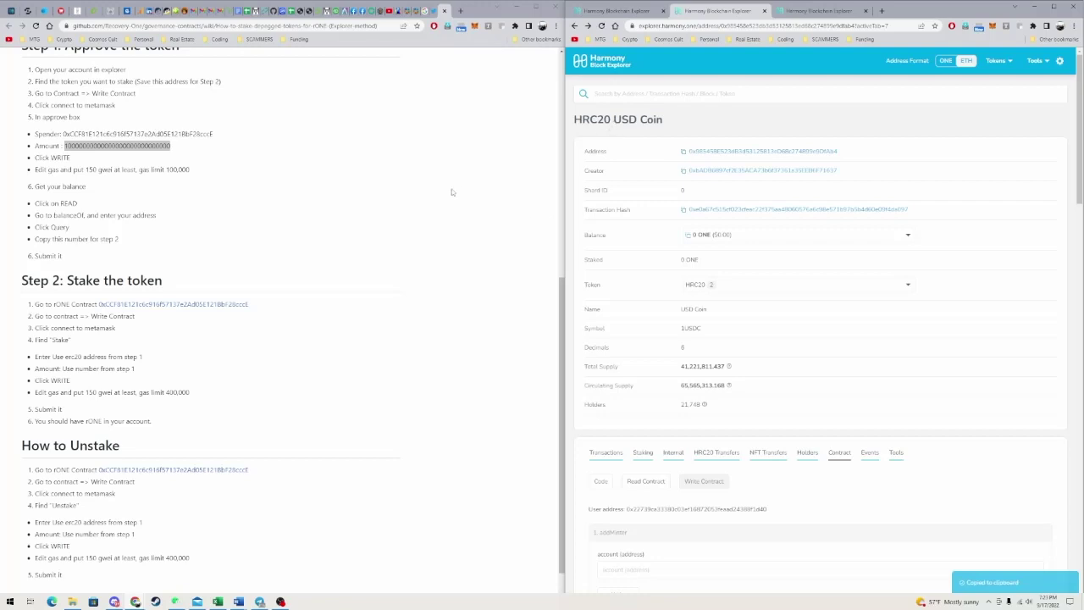
click(829, 11)
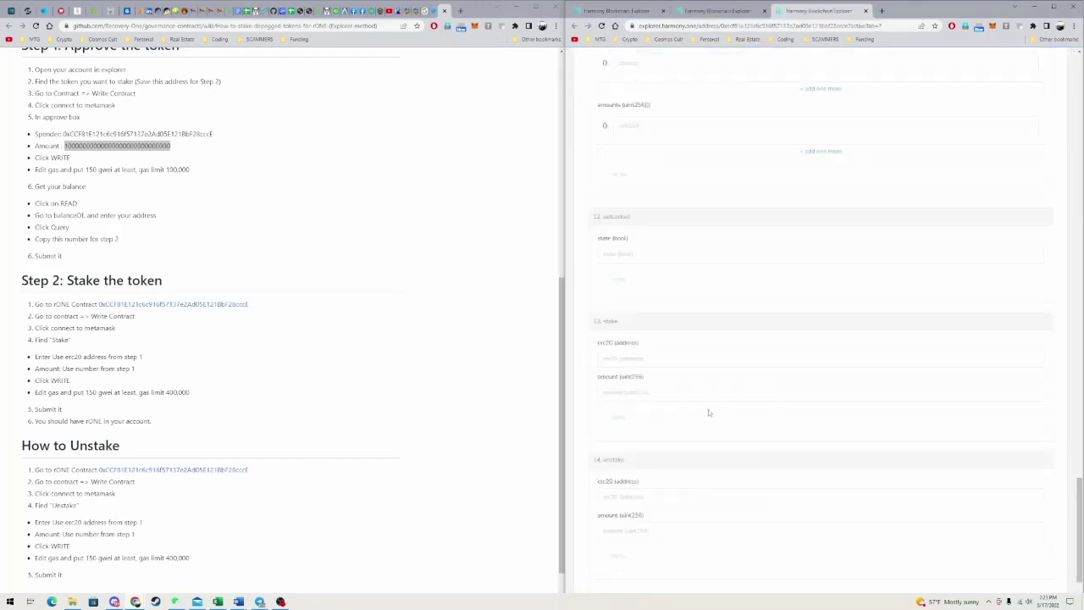
click(672, 359)
key(ctrl+v)
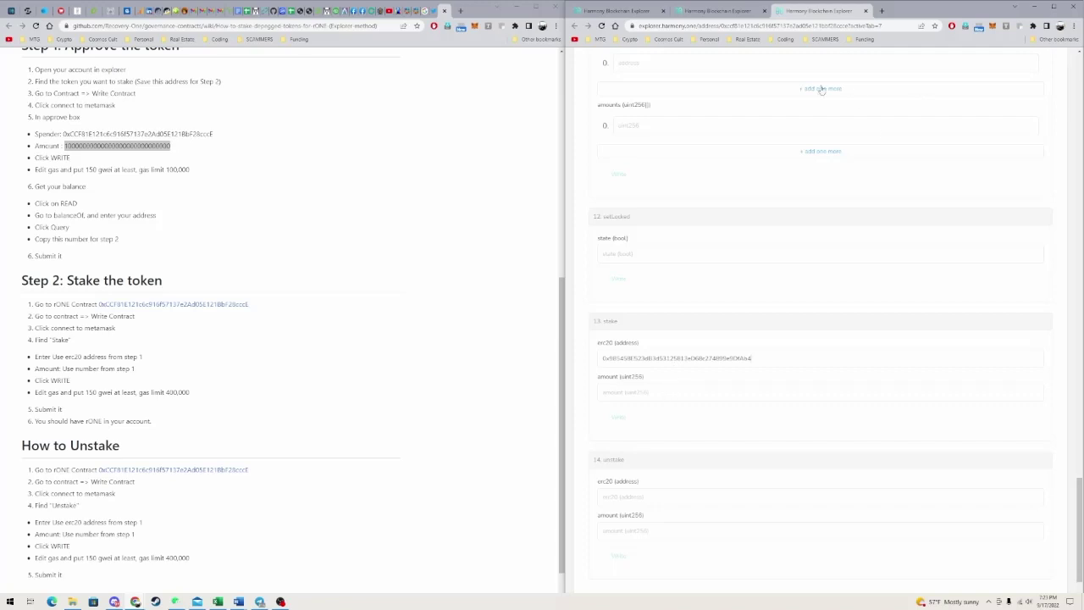
Copy the 1000000 balance result into the stake amount field.
click(617, 11)
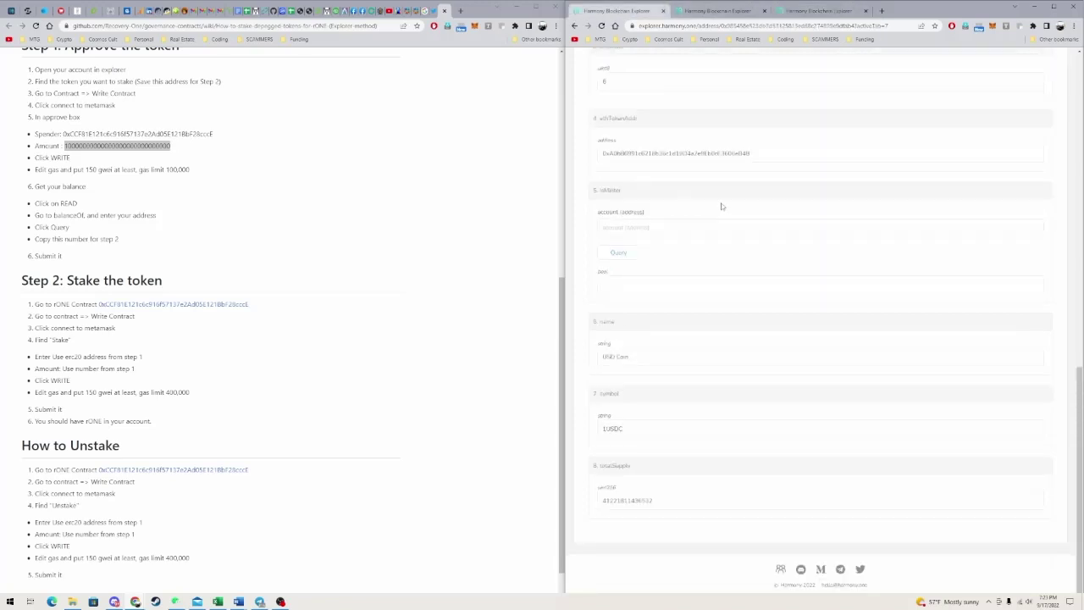
scroll(656, 407, up, 3)
scroll(678, 398, up, 2)
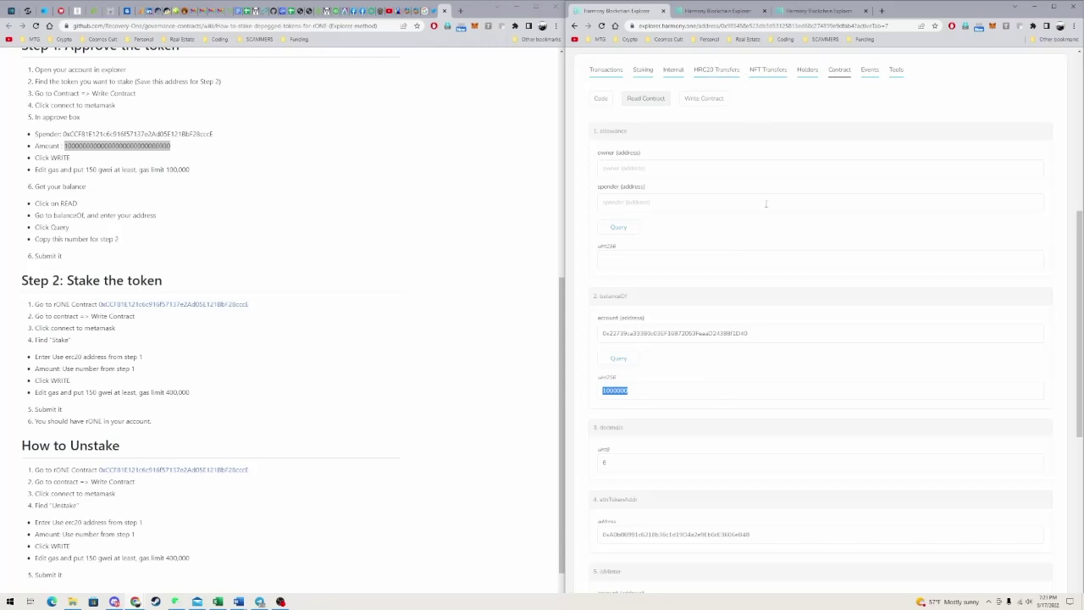
right_click(615, 390)
click(648, 397)
click(819, 11)
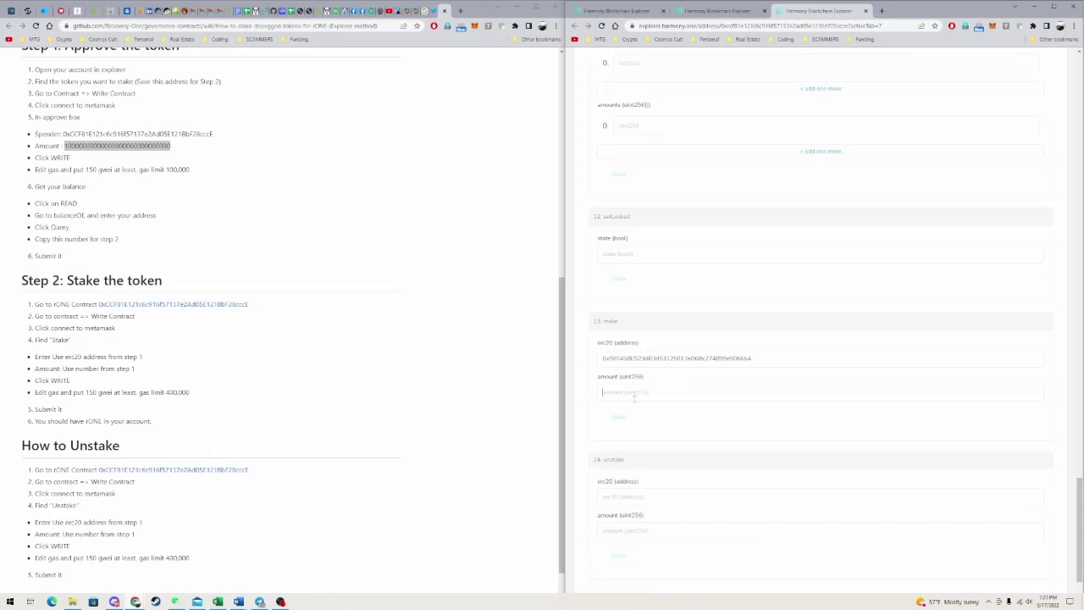
key(ctrl+v)
scroll(763, 364, up, 5)
scroll(818, 357, up, 5)
scroll(817, 357, up, 5)
scroll(816, 357, up, 5)
scroll(816, 357, up, 5)
scroll(825, 358, up, 3)
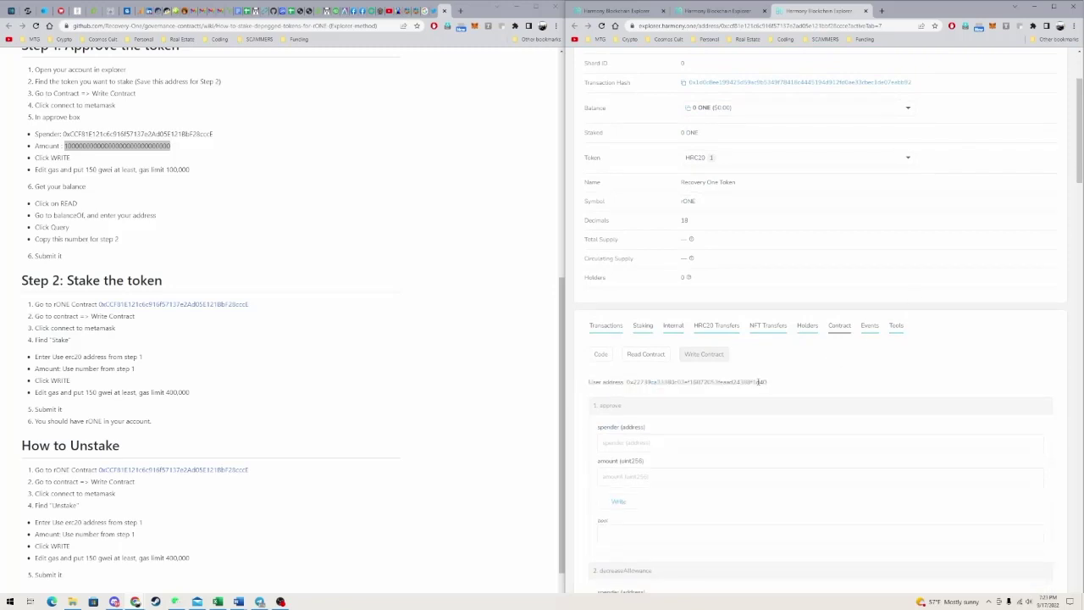
scroll(814, 360, down, 5)
scroll(771, 360, down, 5)
scroll(773, 357, down, 5)
scroll(773, 357, down, 3)
scroll(774, 359, down, 1)
scroll(773, 360, down, 1)
scroll(773, 359, down, 1)
scroll(773, 360, down, 1)
scroll(773, 360, down, 2)
Submit the stake call and confirm it in MetaMask with gas price raised to 150.
click(610, 410)
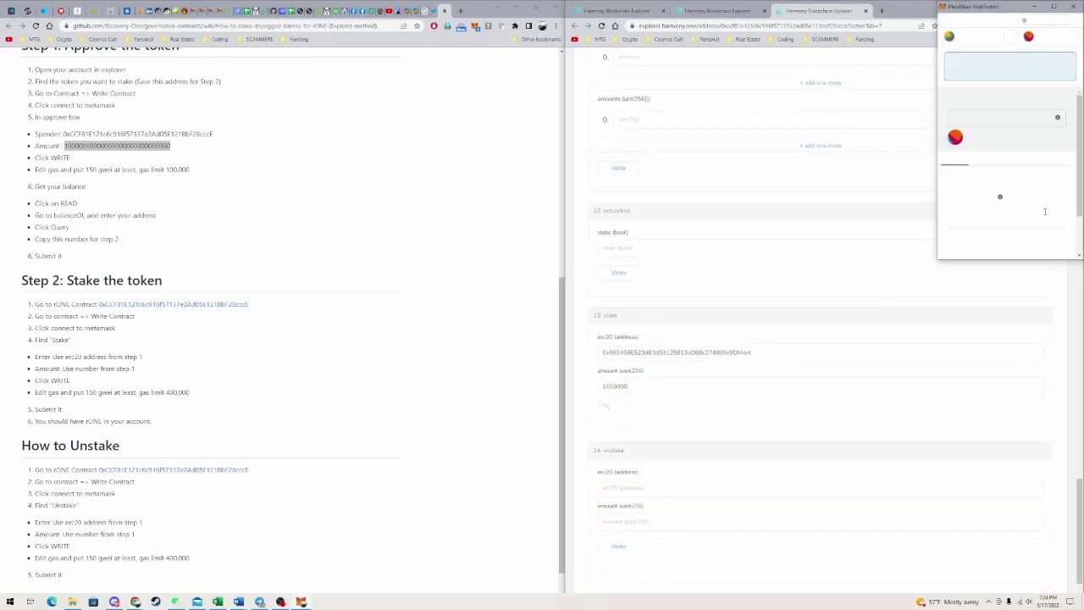
scroll(1045, 222, down, 2)
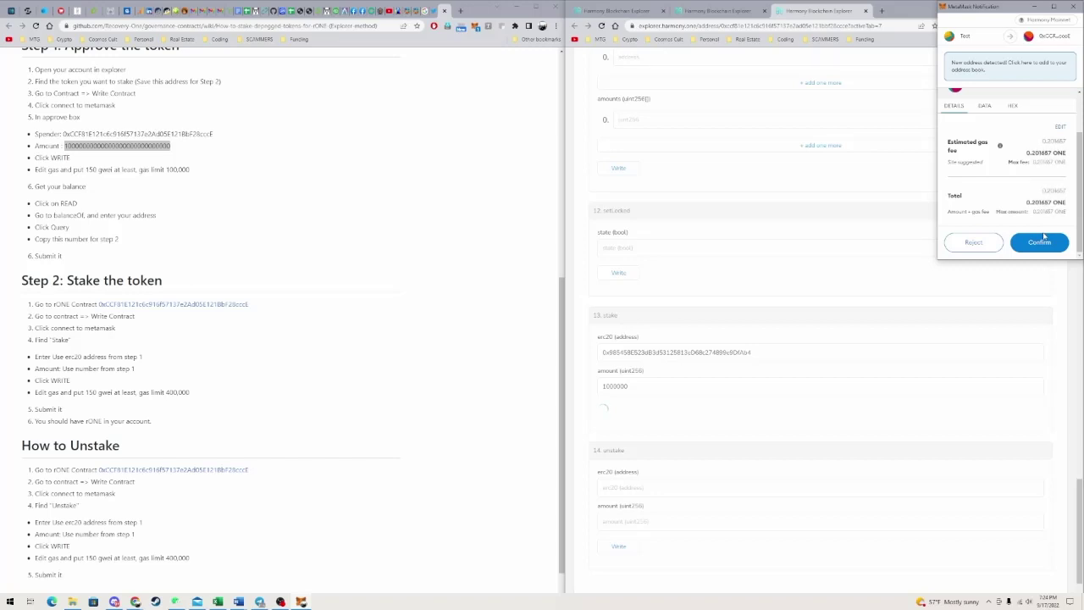
click(1060, 127)
click(1010, 186)
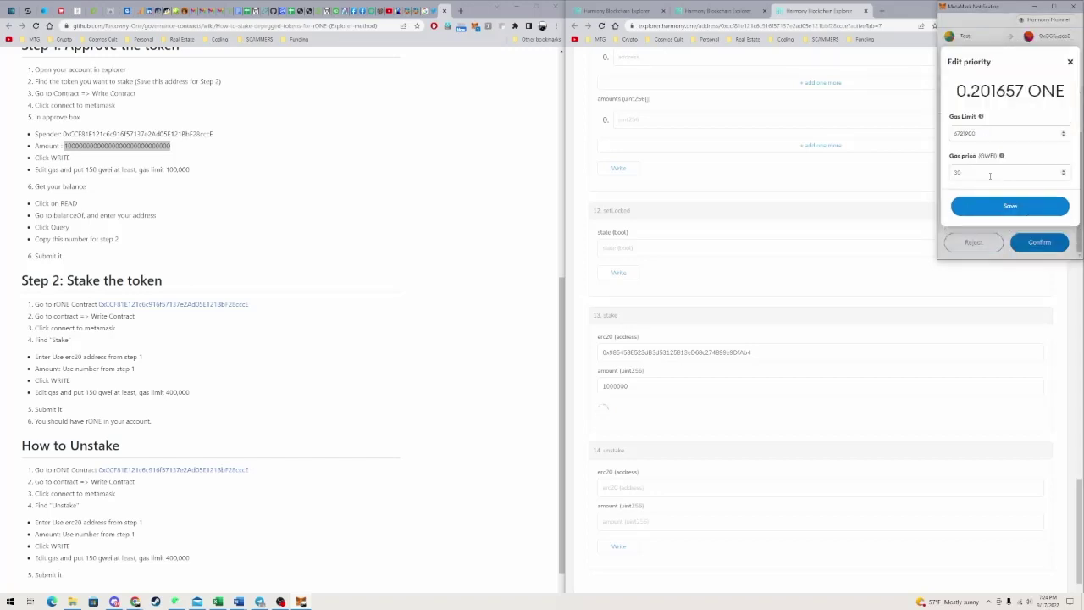
double_click(980, 170)
text(1)
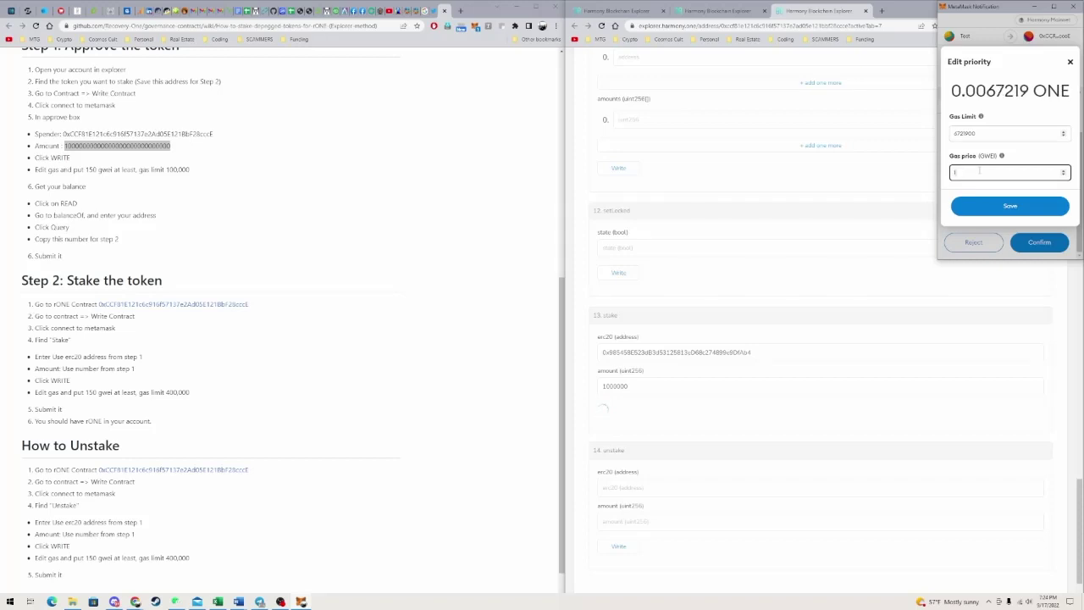
text(50)
click(998, 215)
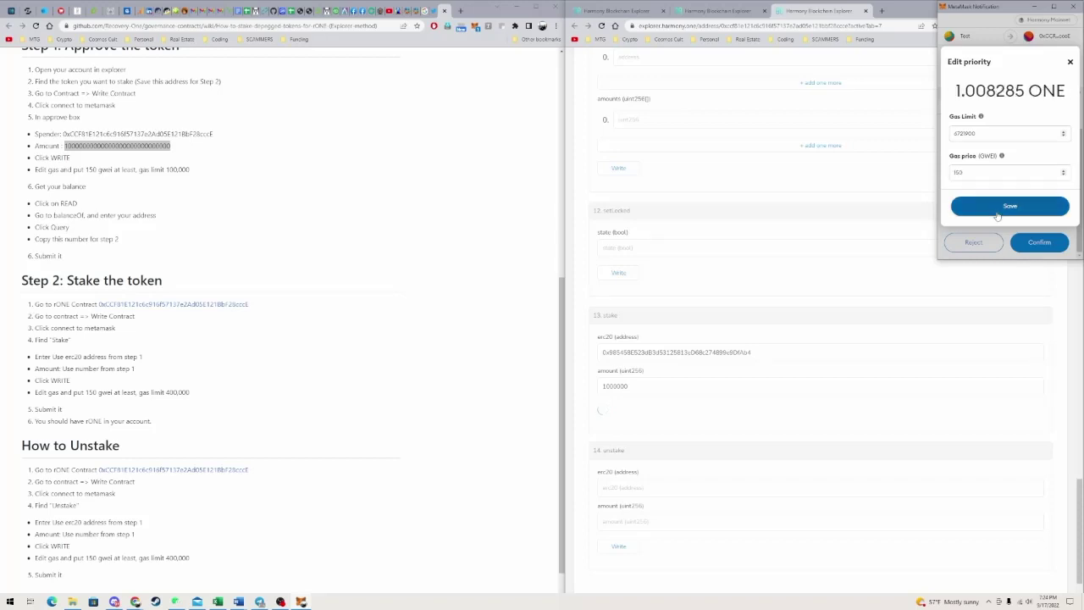
click(1037, 241)
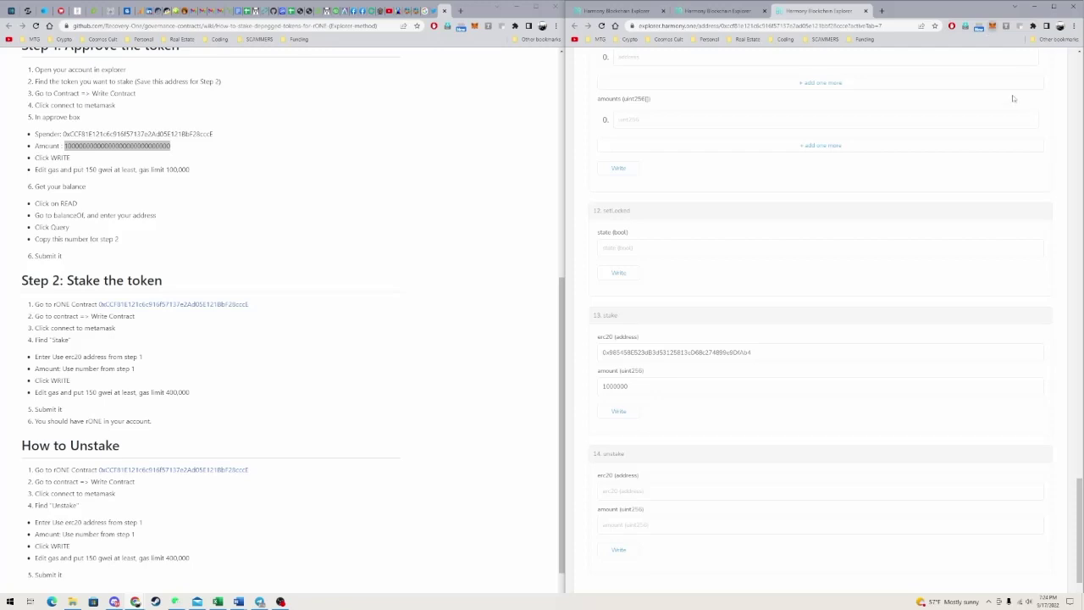
Check MetaMask's activity and assets, then return to the USD Coin explorer page.
click(992, 25)
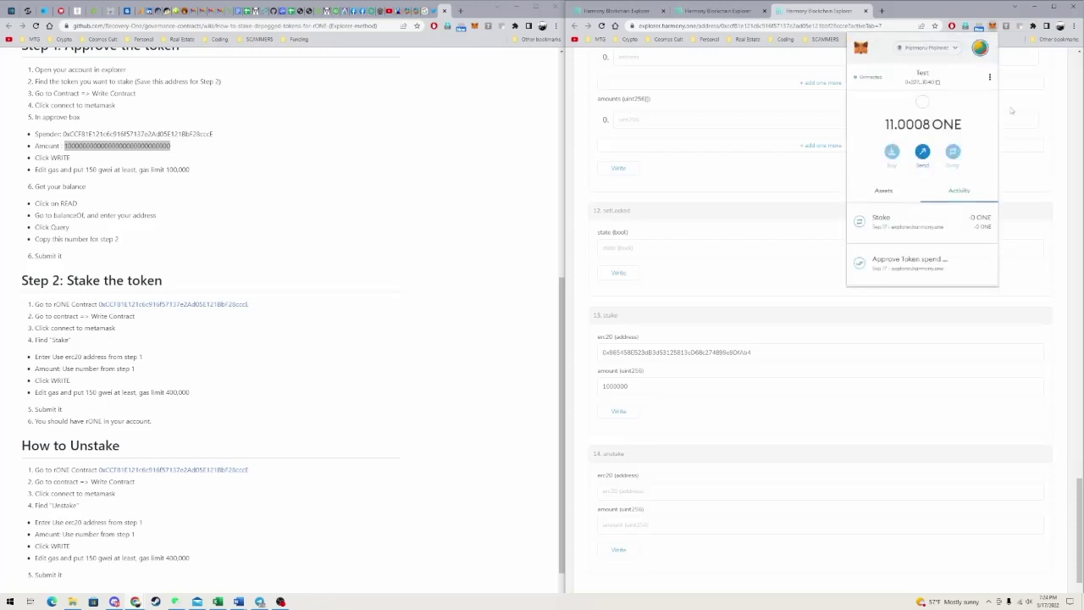
click(885, 190)
click(750, 204)
scroll(754, 204, up, 5)
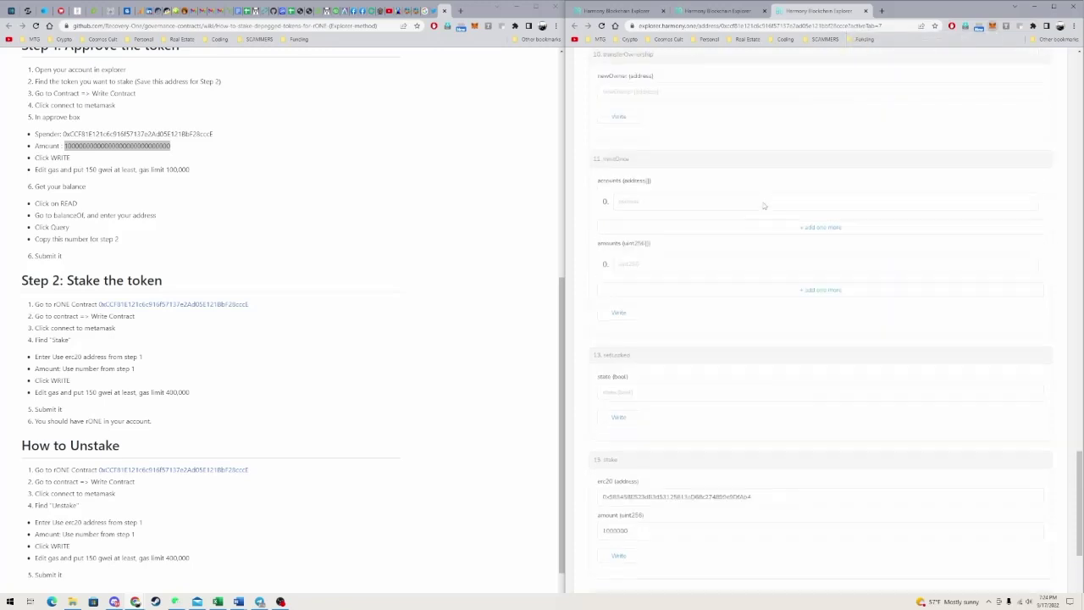
scroll(762, 206, up, 5)
scroll(762, 206, up, 5)
key(ctrl+Tab)
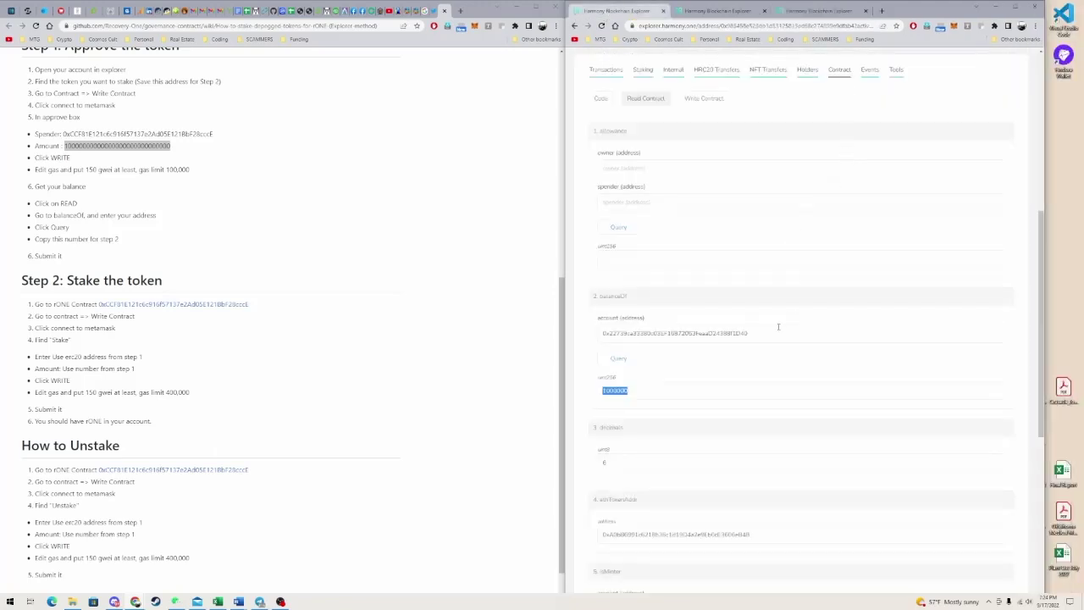
scroll(778, 326, up, 3)
scroll(779, 326, up, 2)
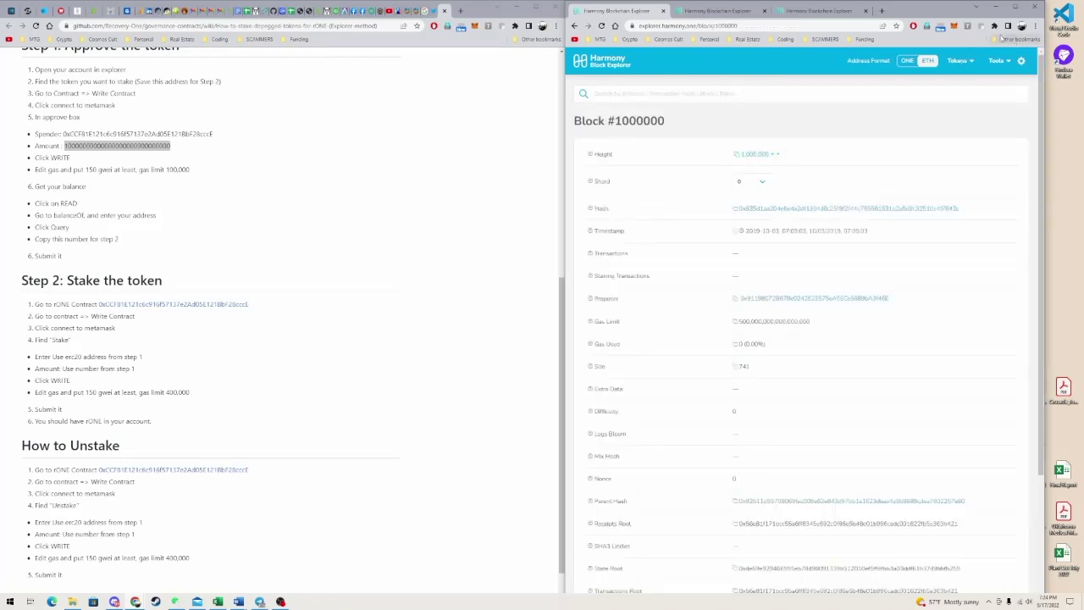
Search the wallet's address in the explorer and list its HRC20 token holdings.
click(954, 25)
click(733, 95)
key(ctrl+v)
key(Return)
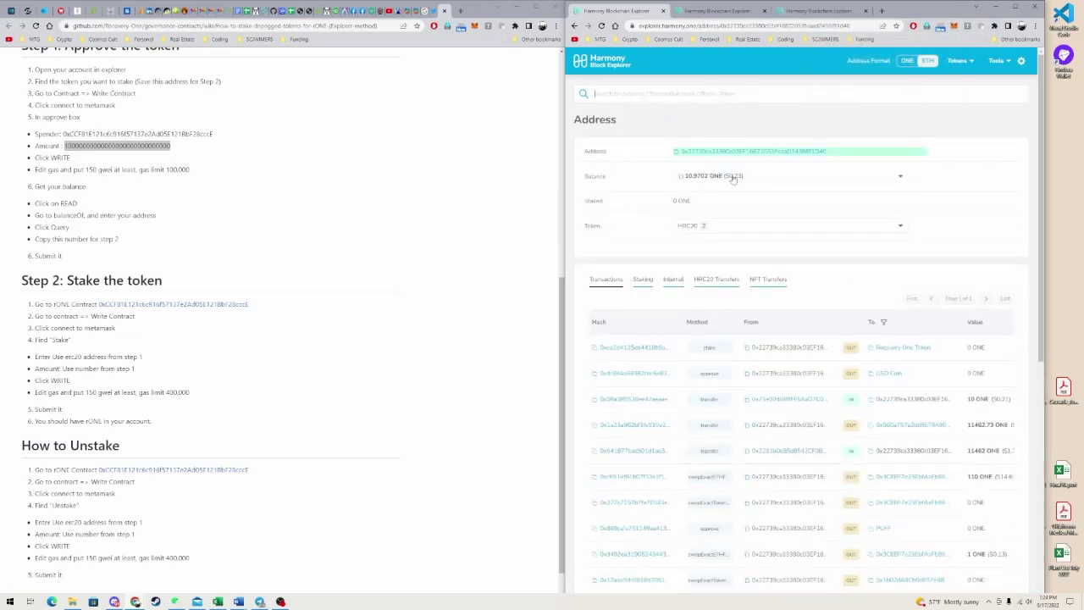
click(701, 223)
scroll(748, 288, up, 1)
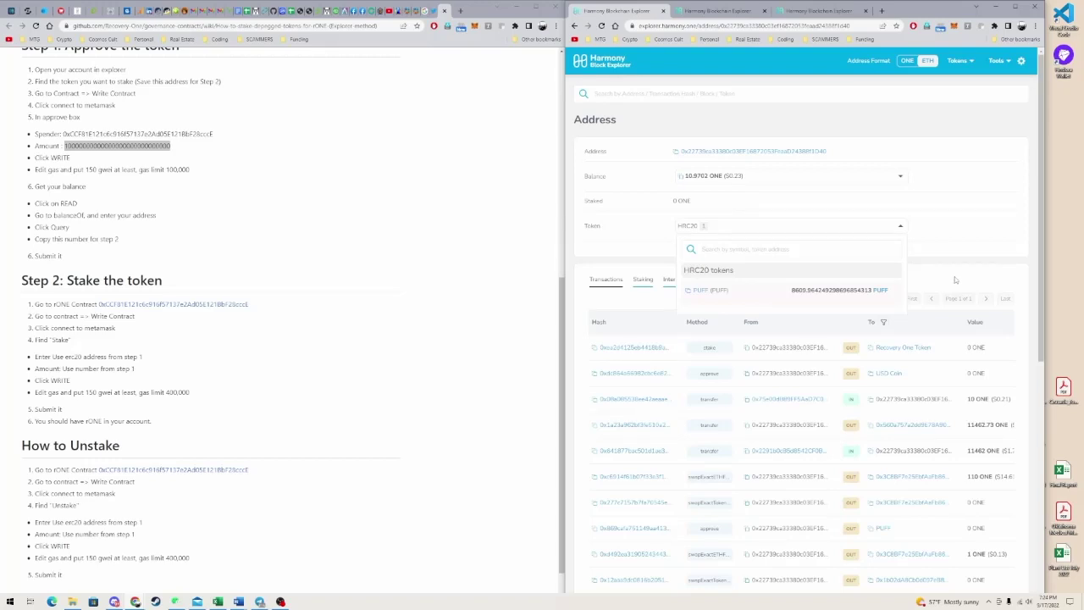